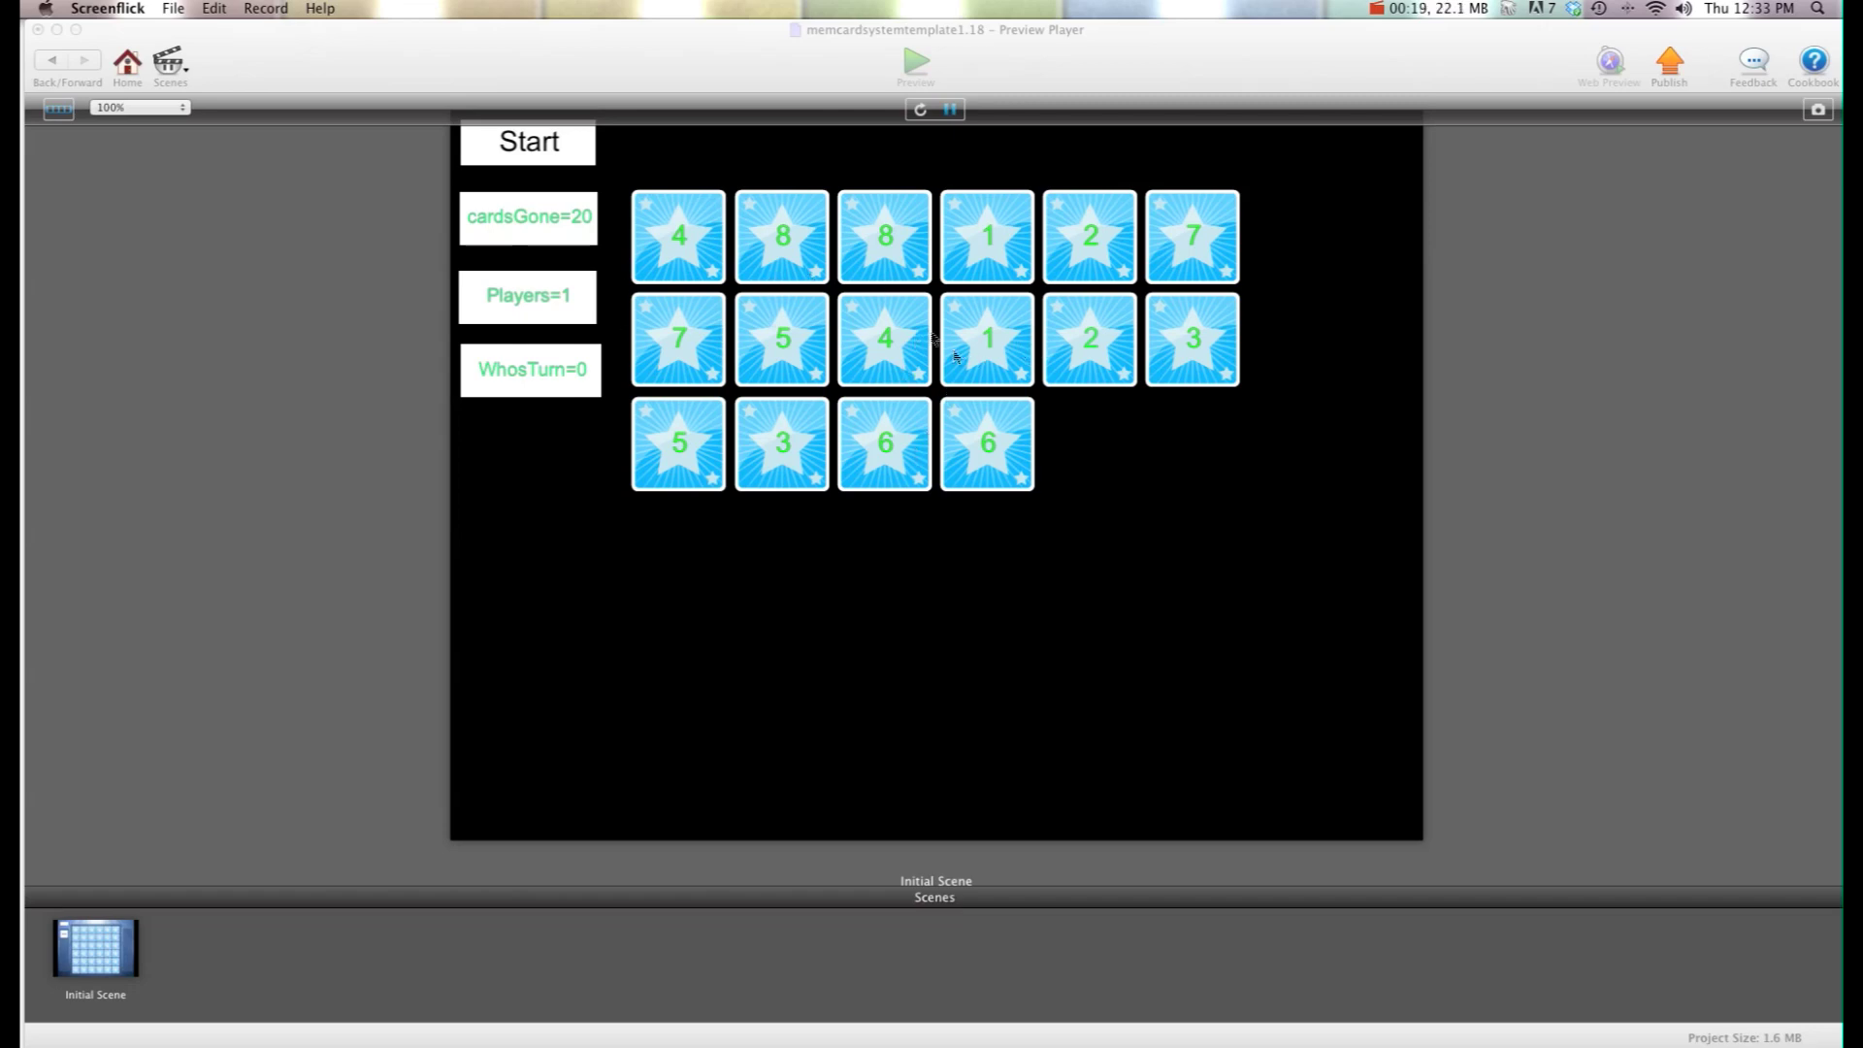
Step: Leave the preview and return to the memory-card template's project home page
{"action": "left_click", "coordinate": [127, 68]}
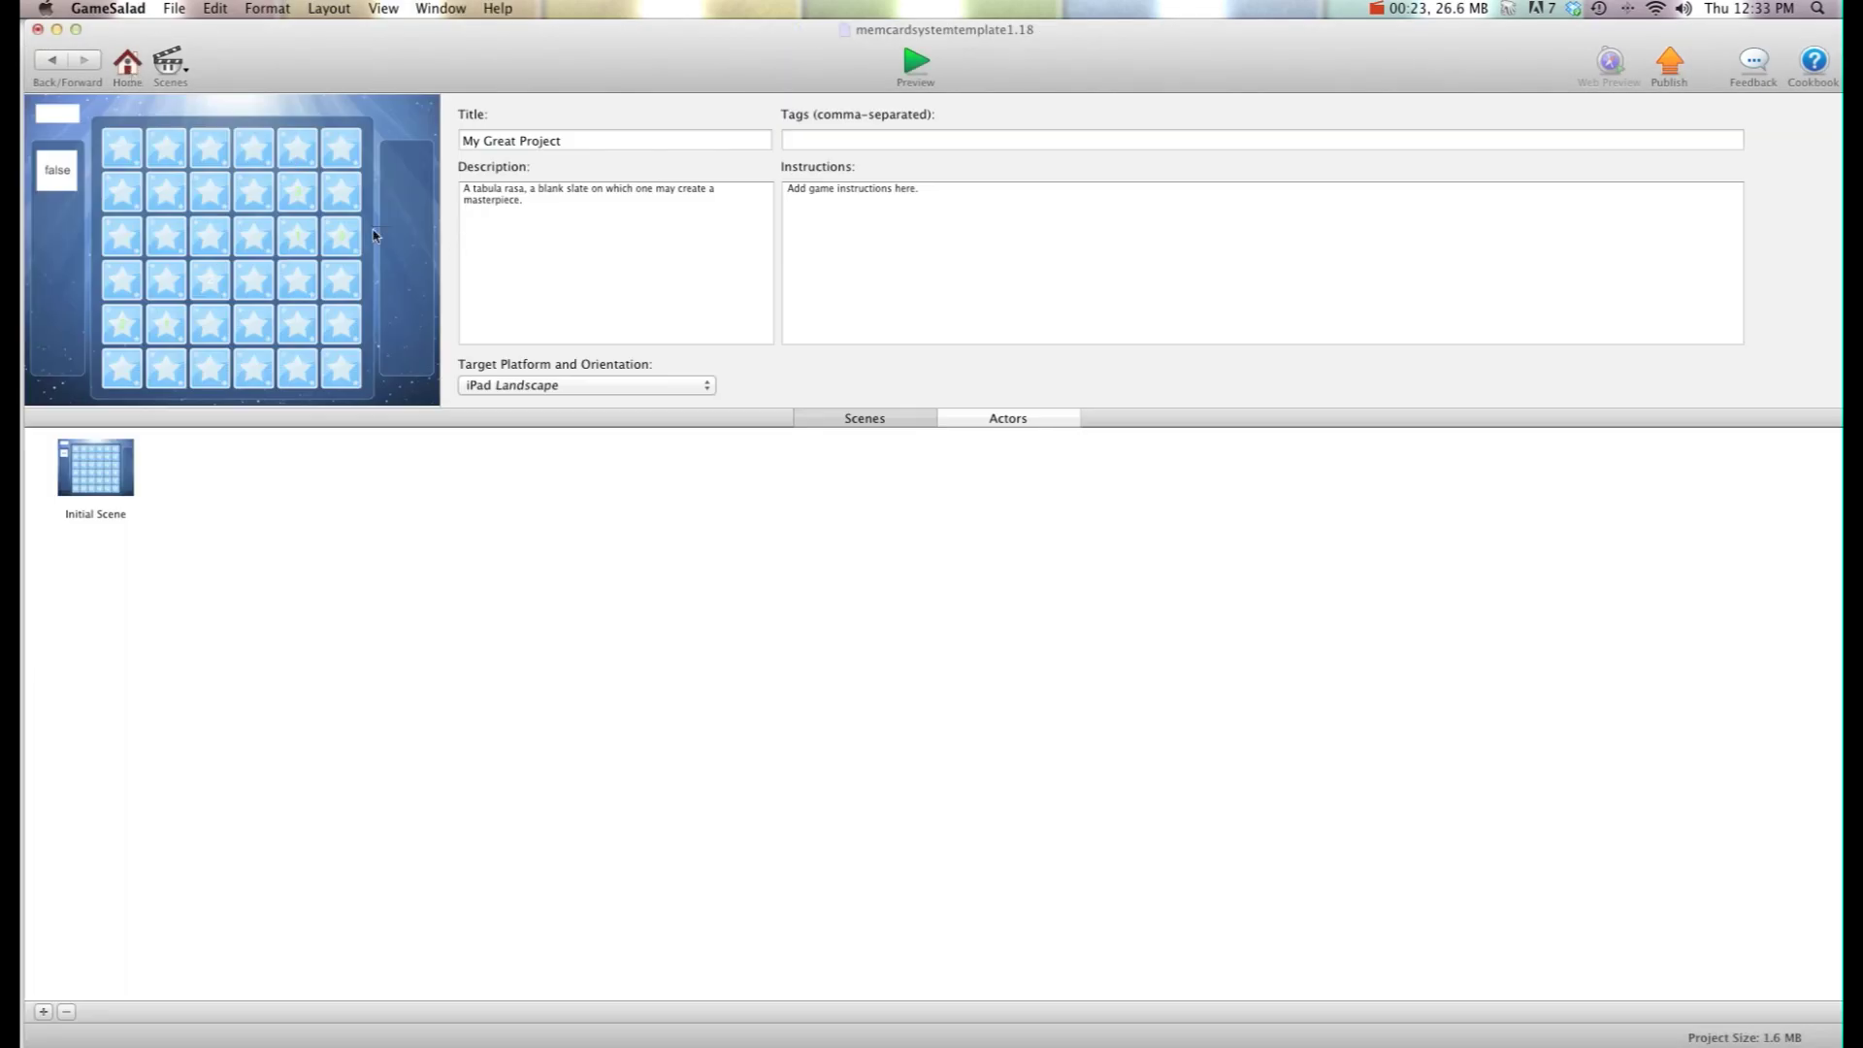
Step: Open the Initial Scene and view its game attributes, where How many cards is 16
{"action": "left_click", "coordinate": [81, 460]}
{"action": "double_click", "coordinate": [81, 460]}
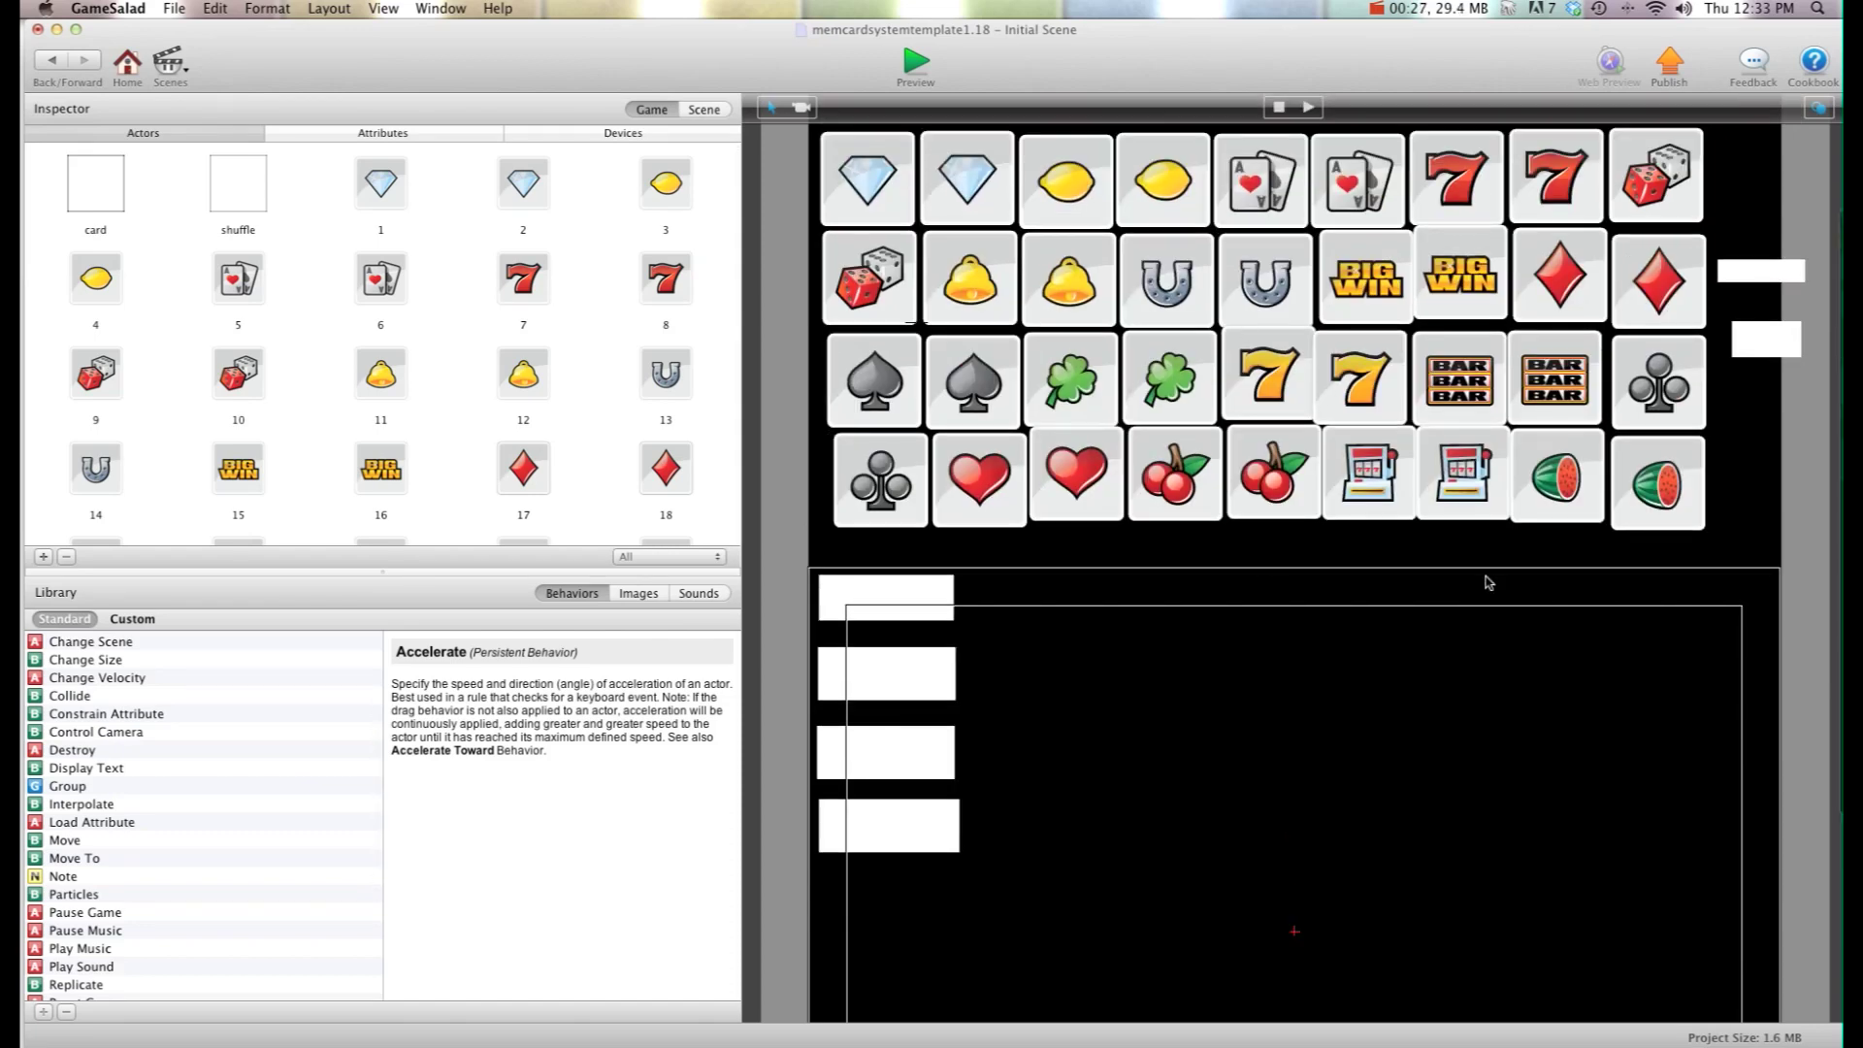
{"action": "left_click", "coordinate": [378, 136]}
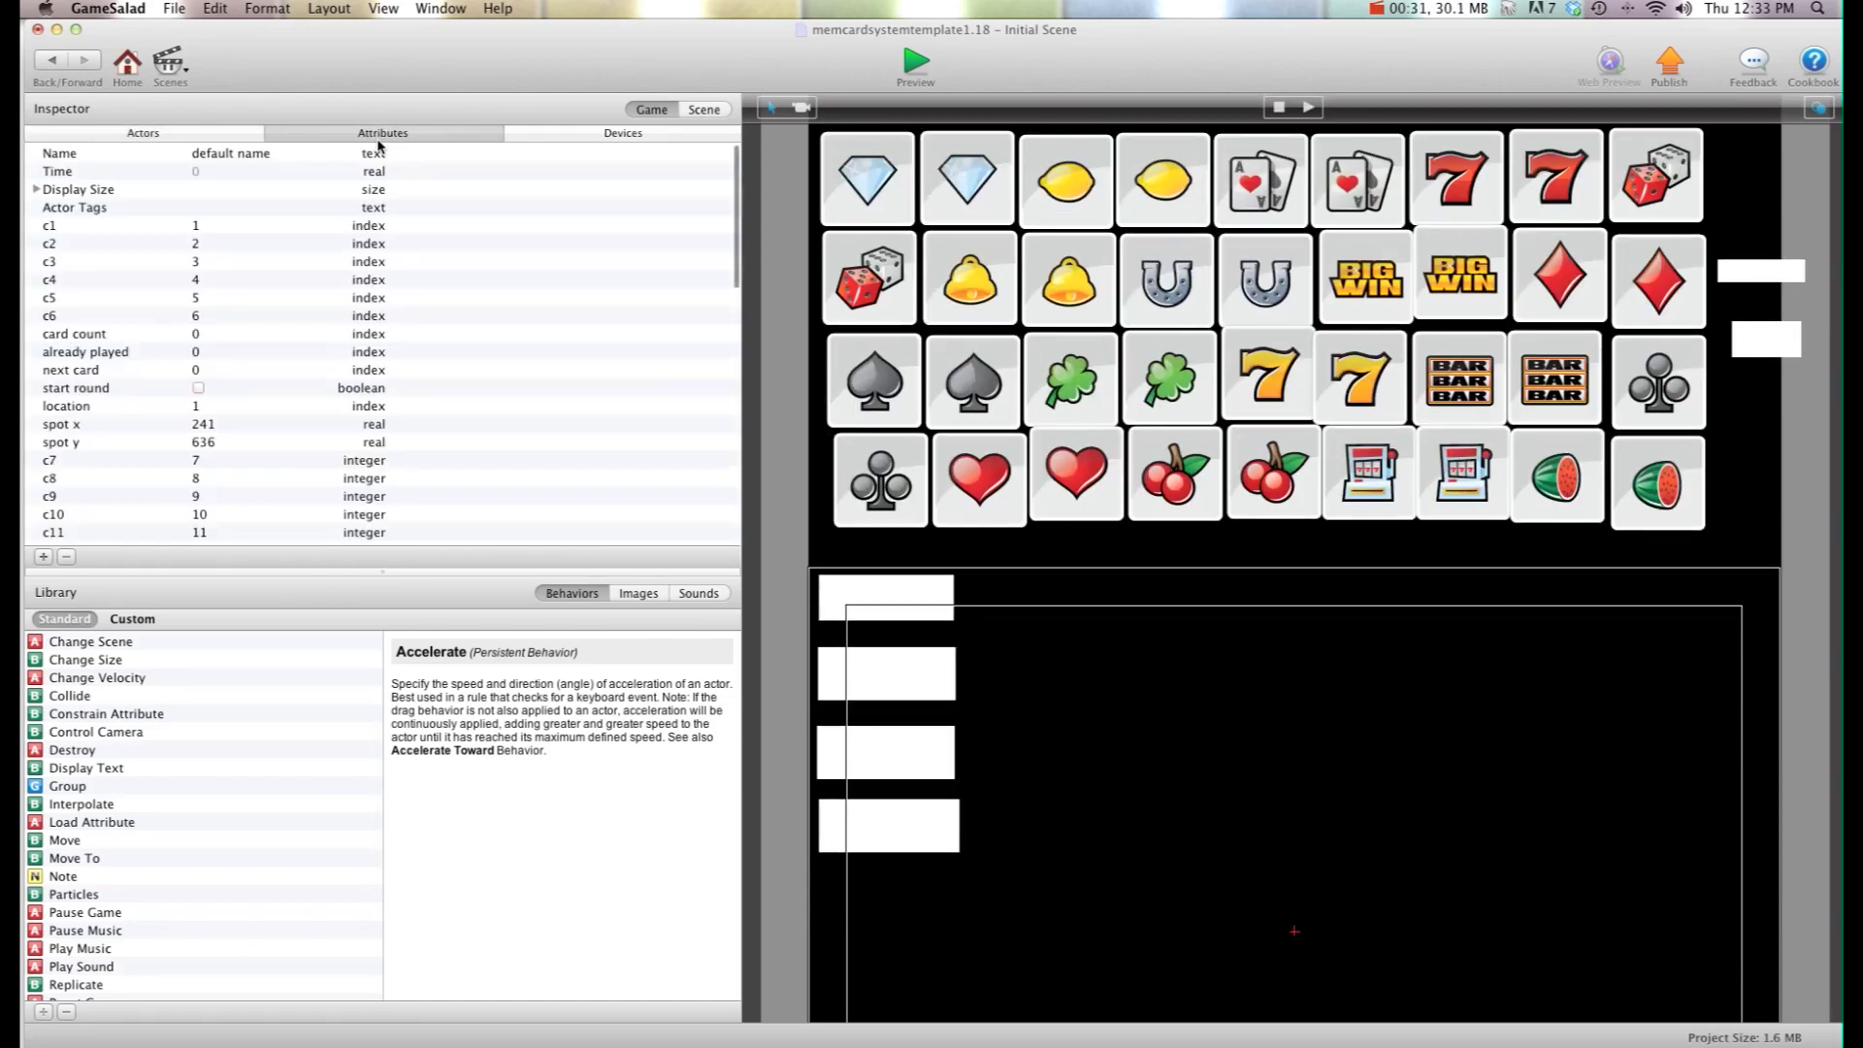
{"action": "scroll", "coordinate": [335, 189], "scroll_direction": "down", "scroll_amount": 10}
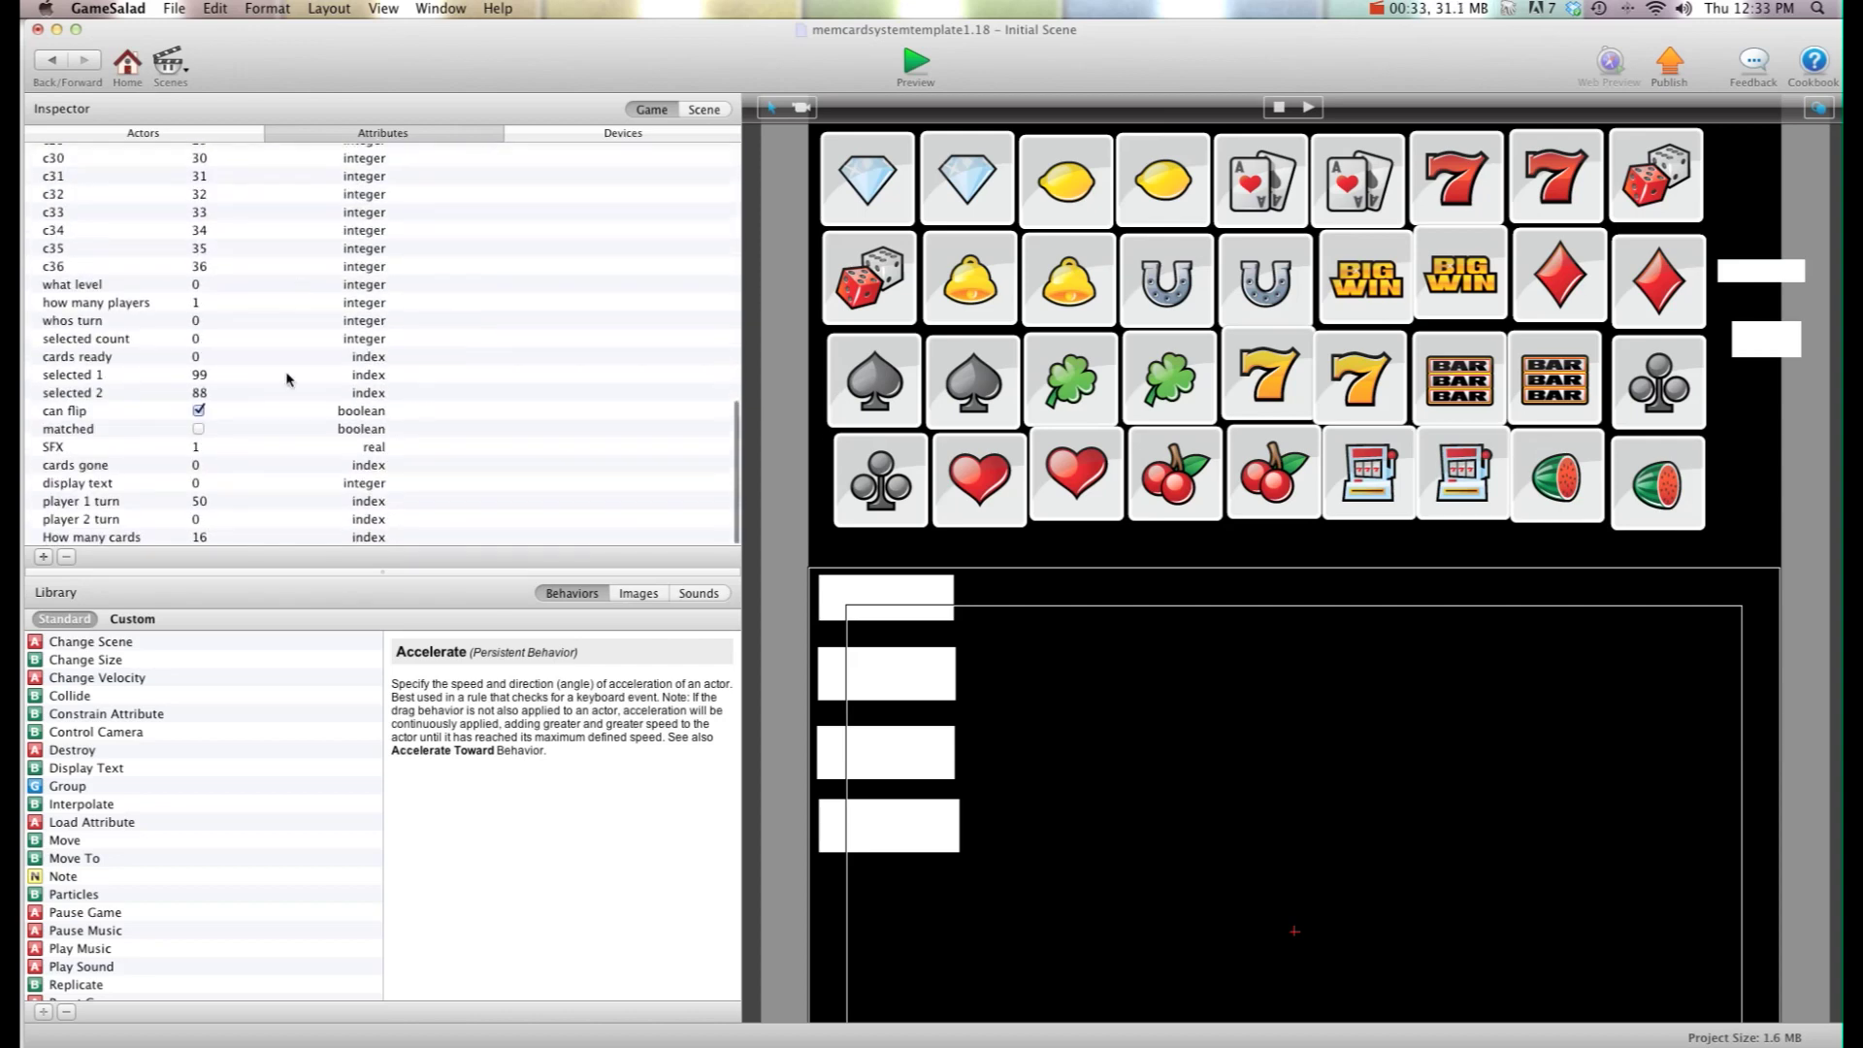
{"action": "left_click", "coordinate": [915, 62]}
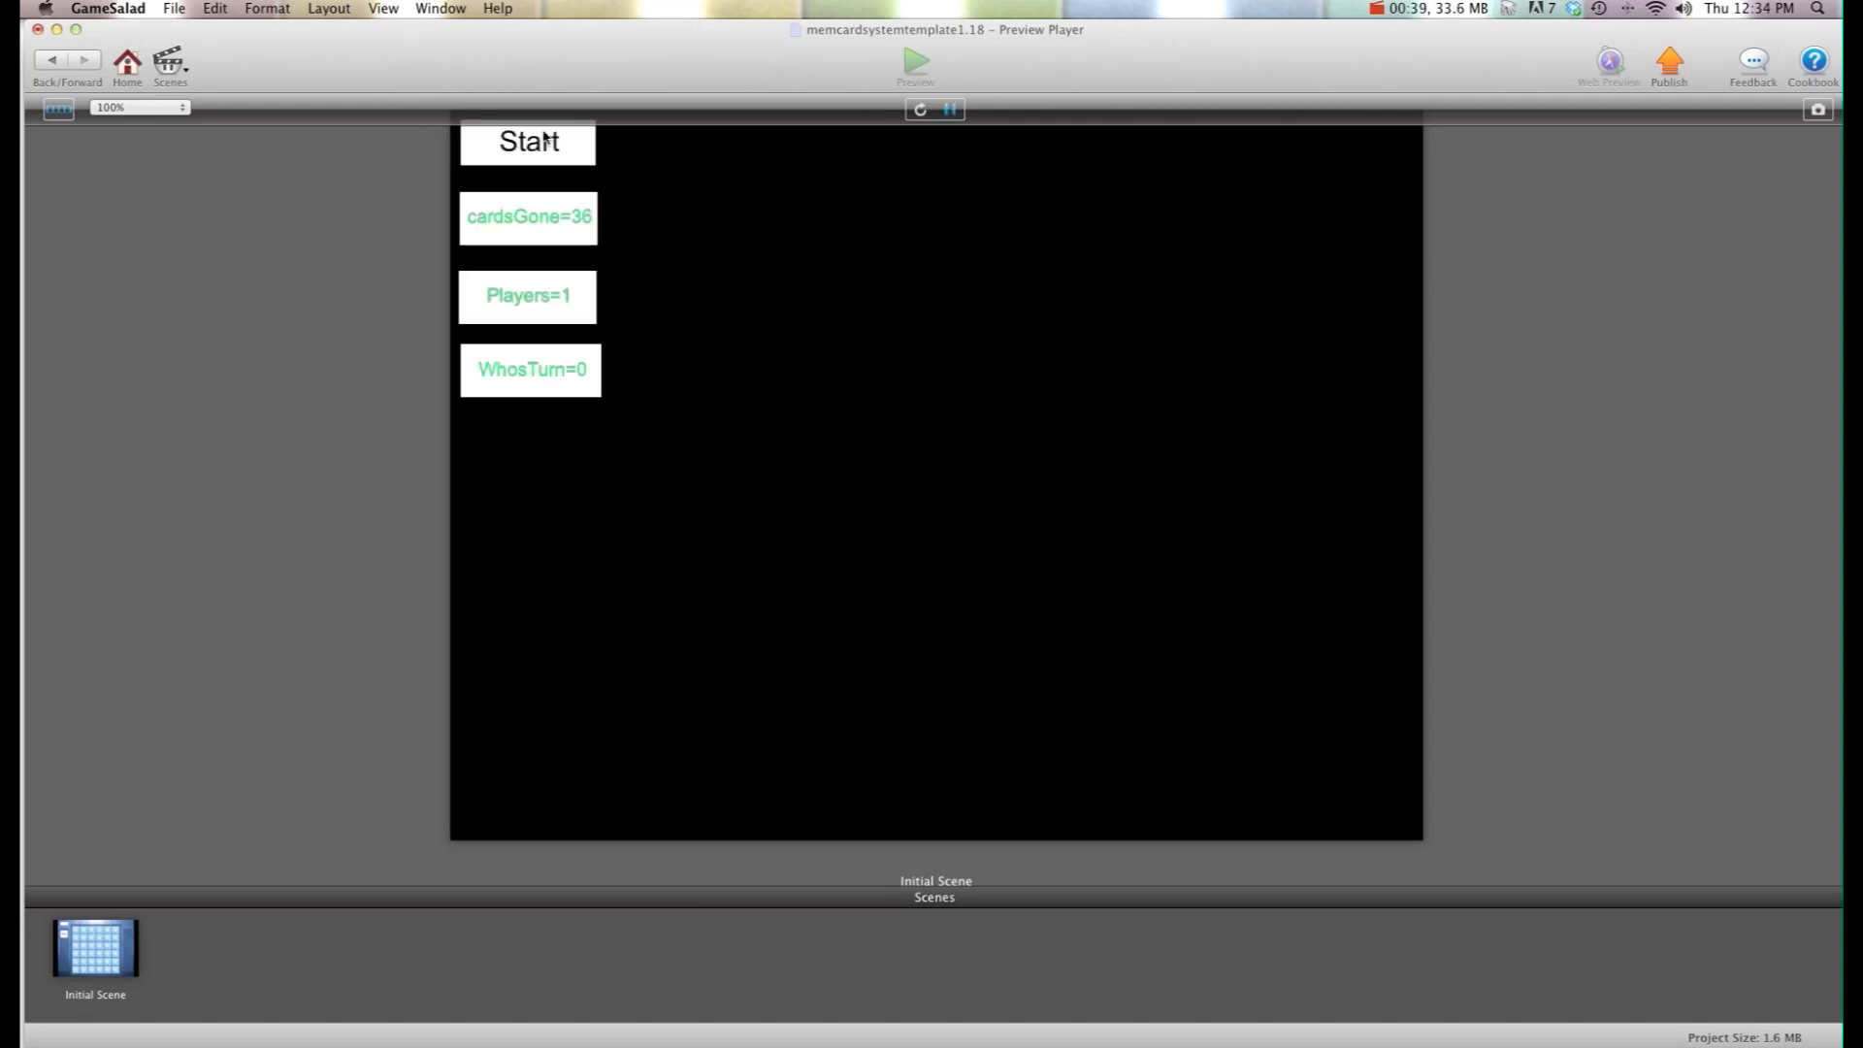
Step: Deal the 16-card layout in the preview, then return to the scene editor
{"action": "left_click", "coordinate": [540, 146]}
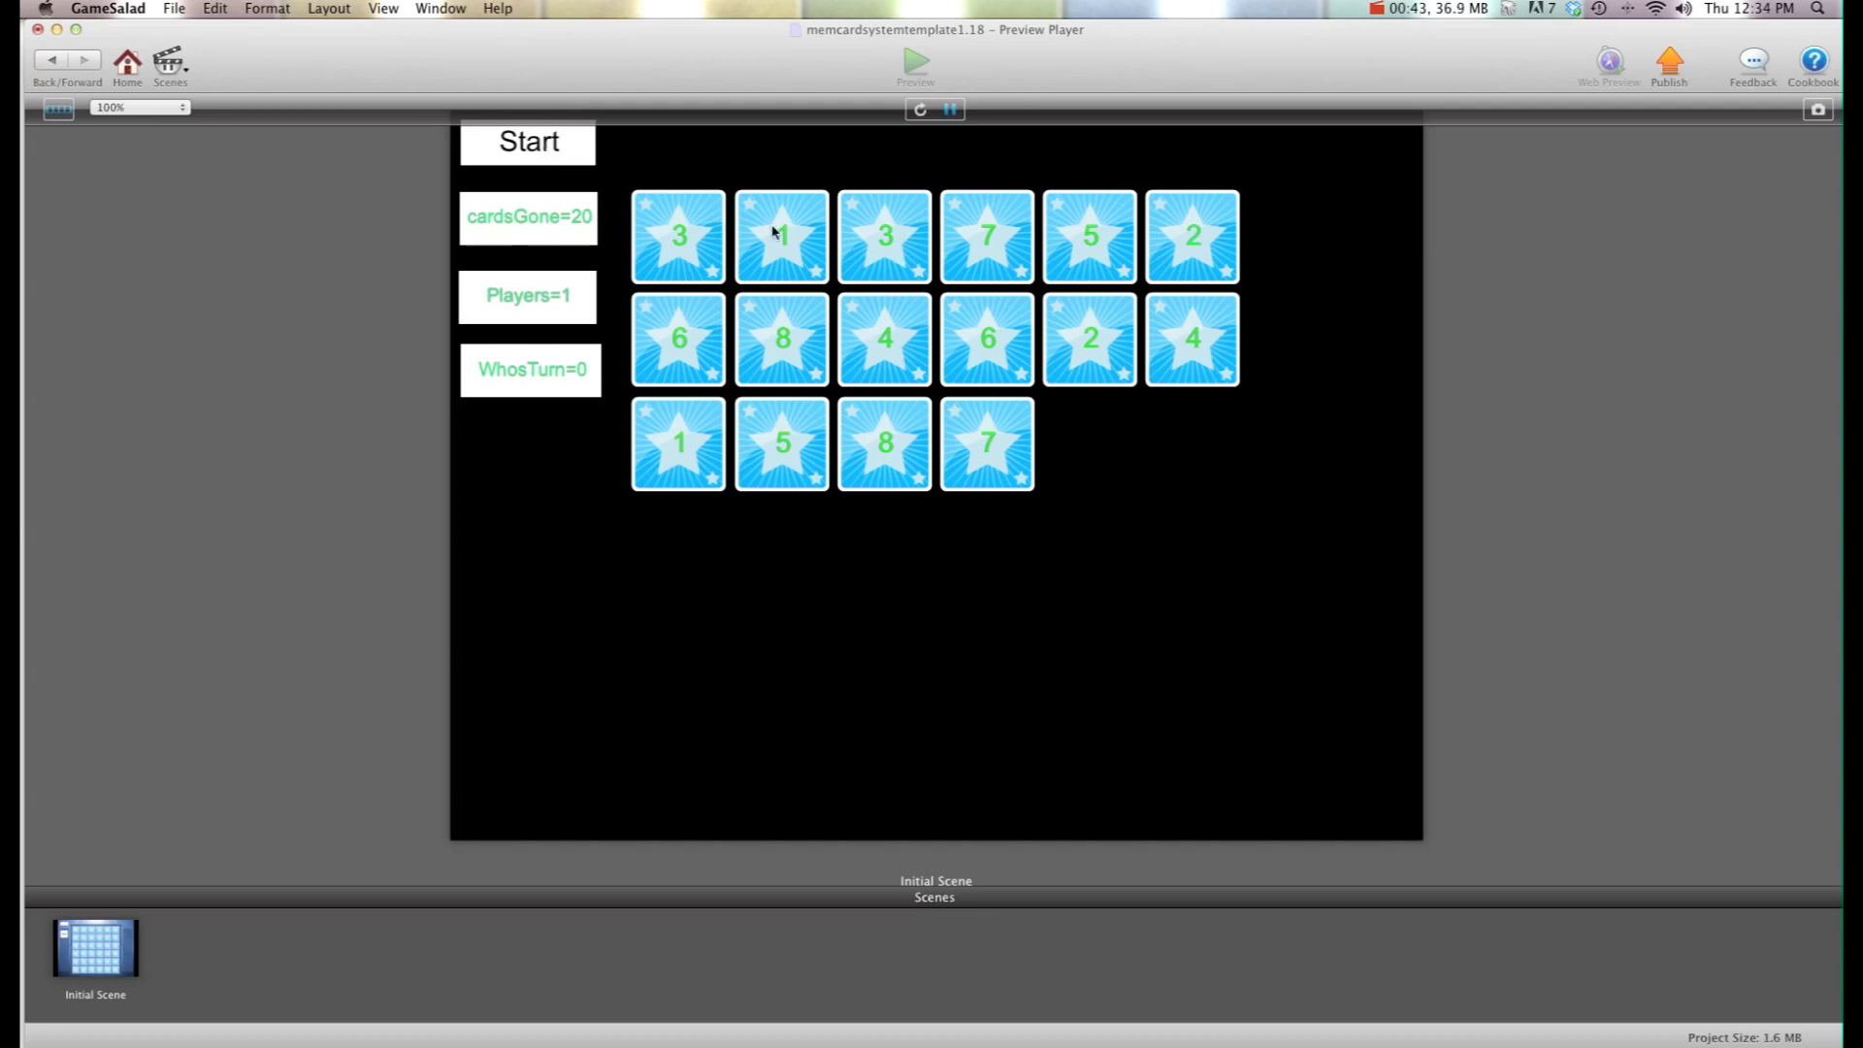
{"action": "left_click", "coordinate": [61, 64]}
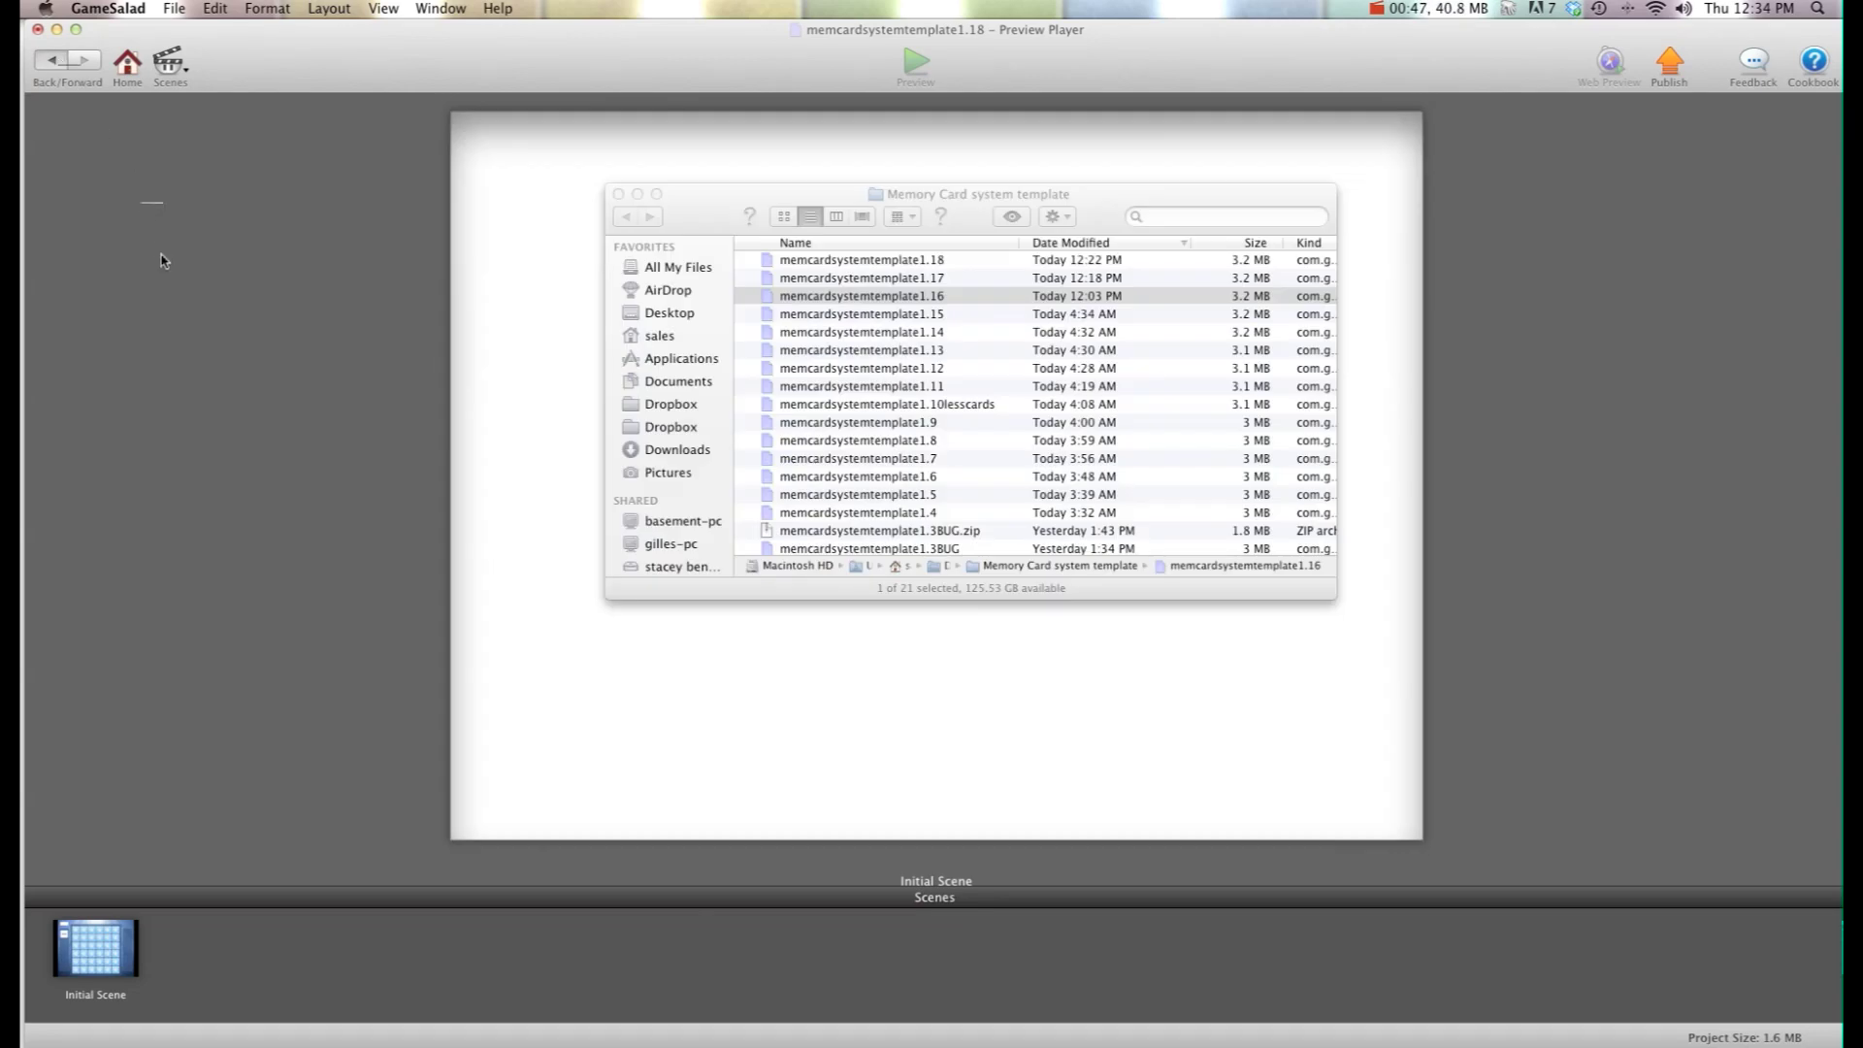
Step: Set How many cards to 24, deal the 24-card grid in preview, then exit it
{"action": "scroll", "coordinate": [211, 255], "scroll_direction": "down", "scroll_amount": 5}
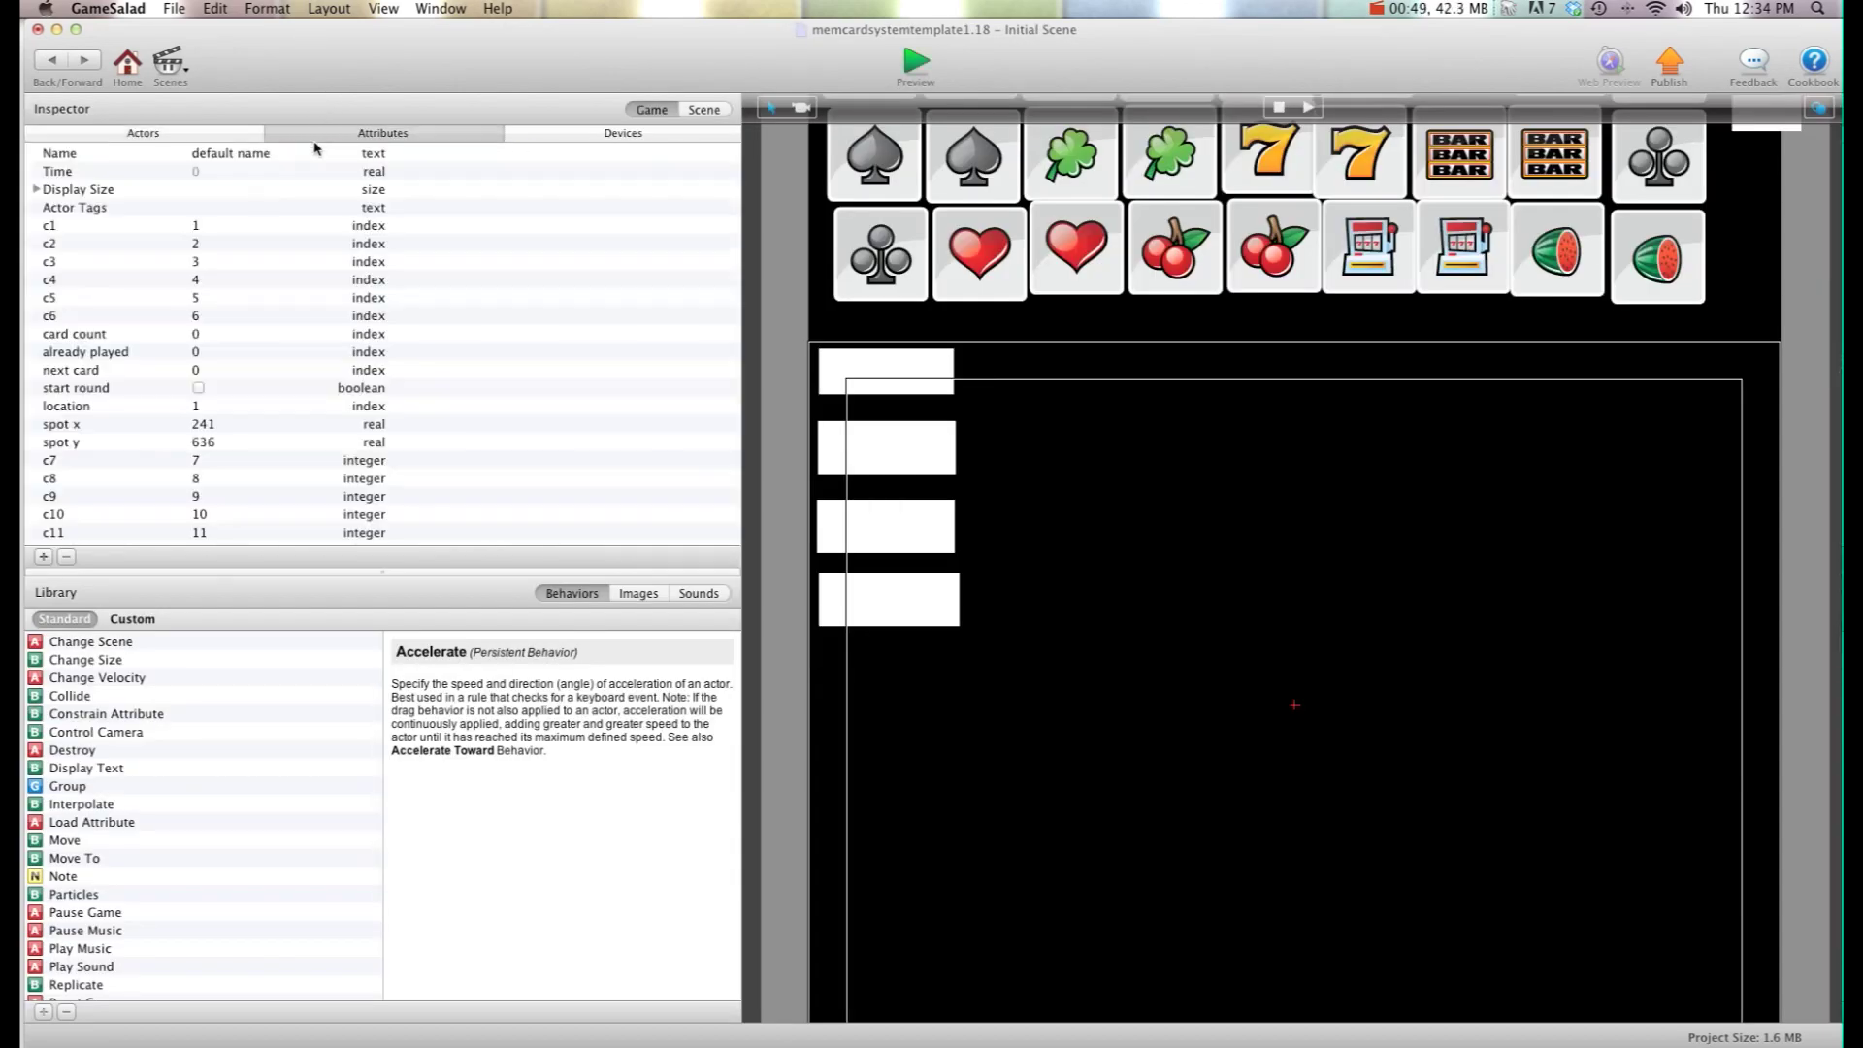
{"action": "scroll", "coordinate": [196, 436], "scroll_direction": "down", "scroll_amount": 10}
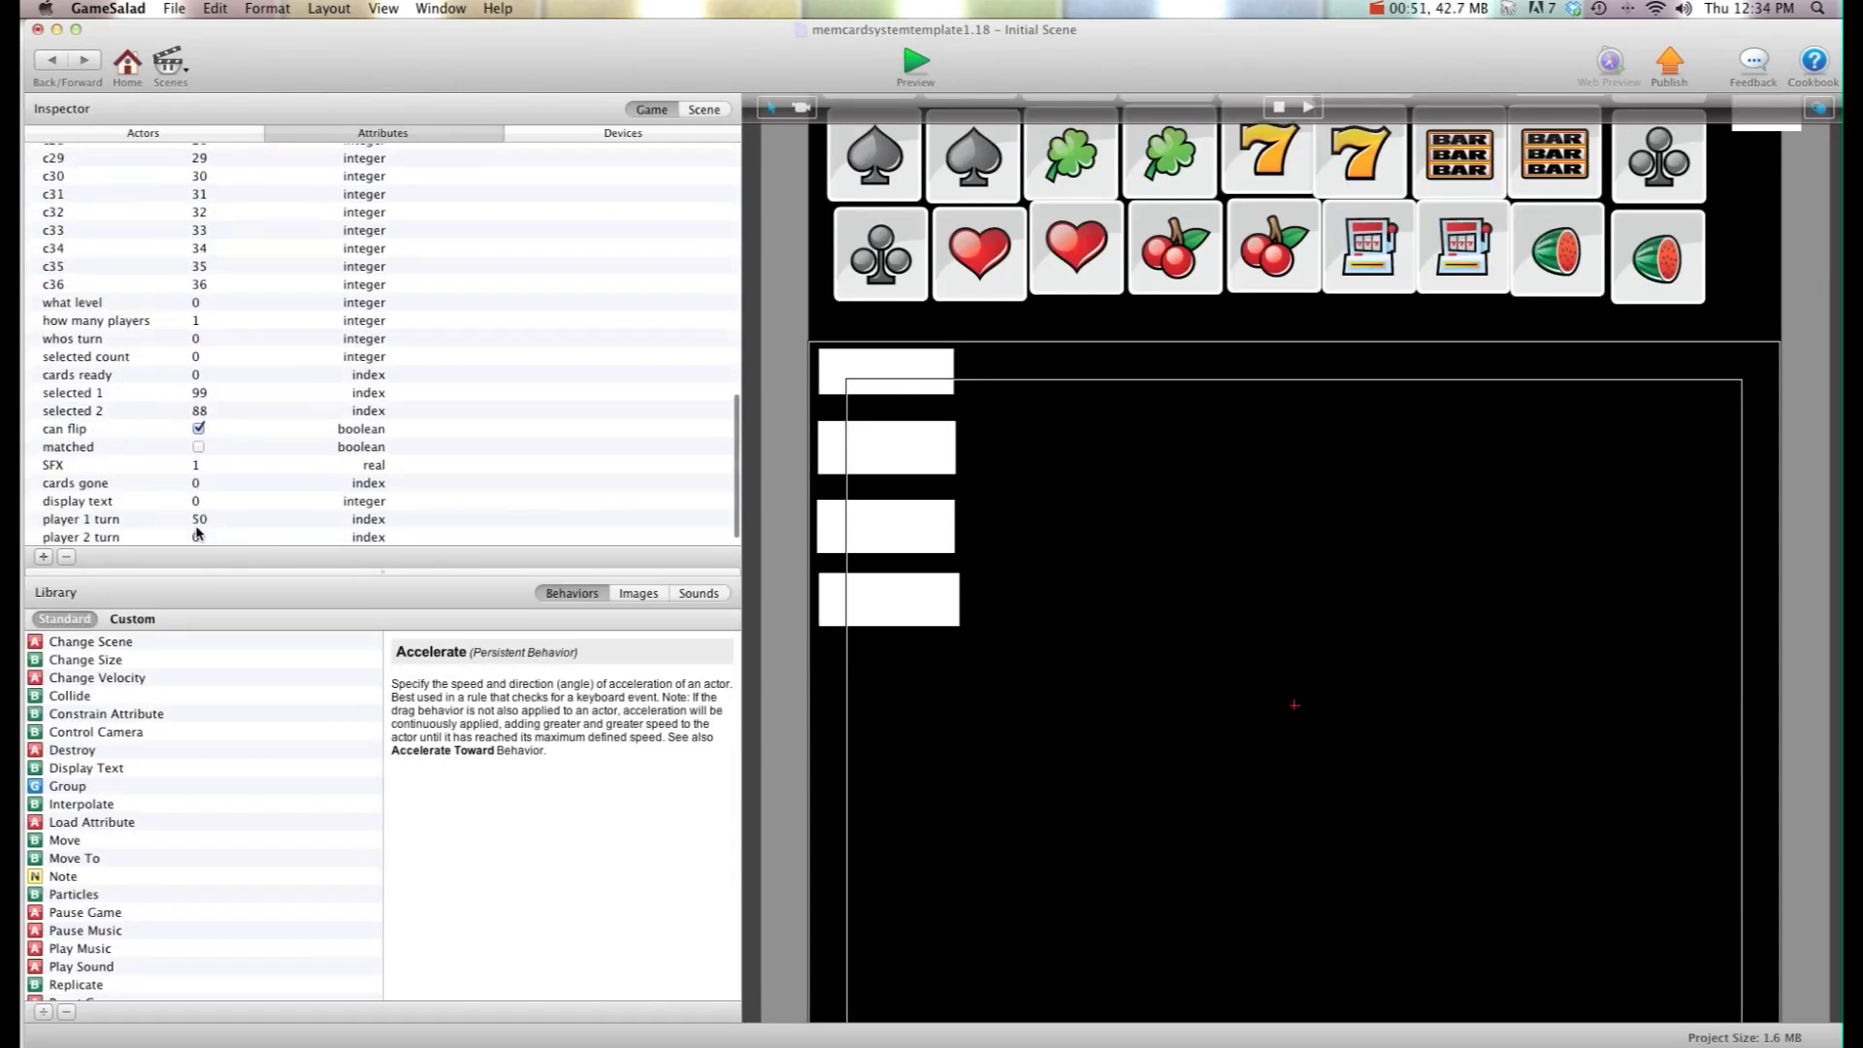
{"action": "double_click", "coordinate": [197, 537]}
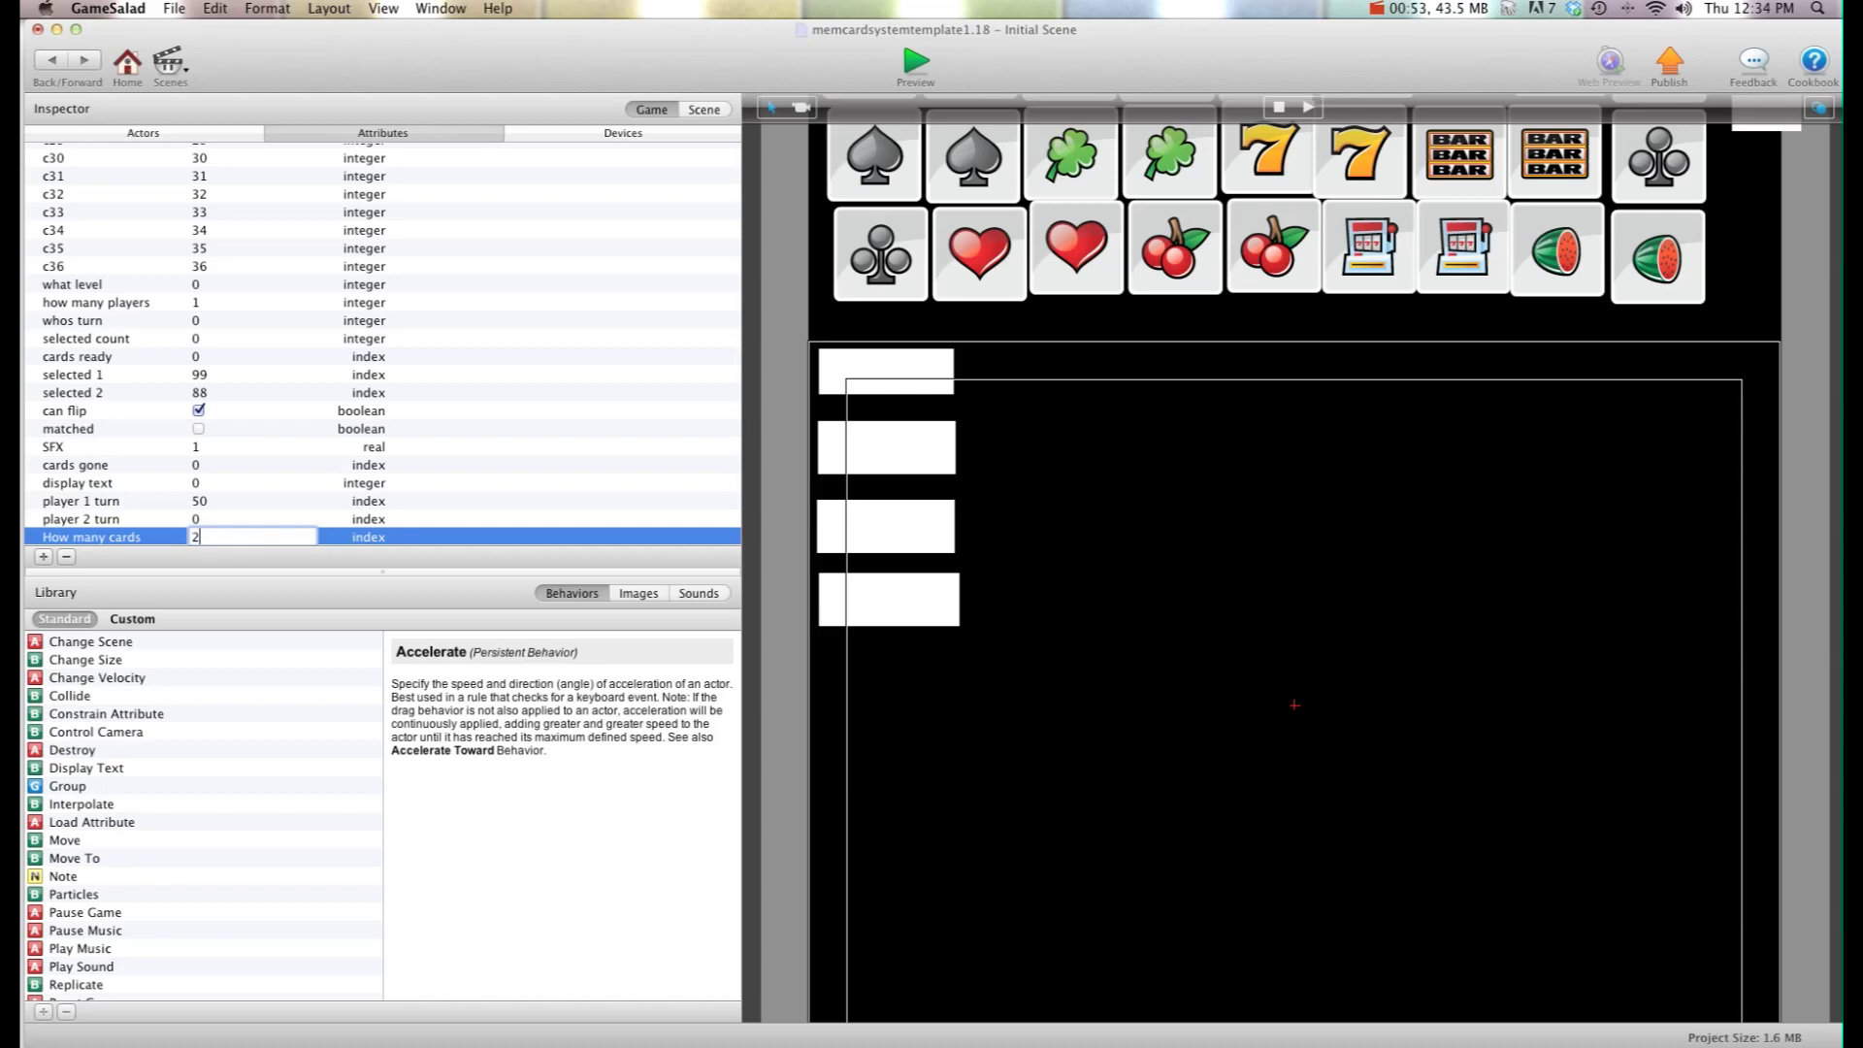
{"action": "type", "text": "24"}
{"action": "left_click", "coordinate": [396, 503]}
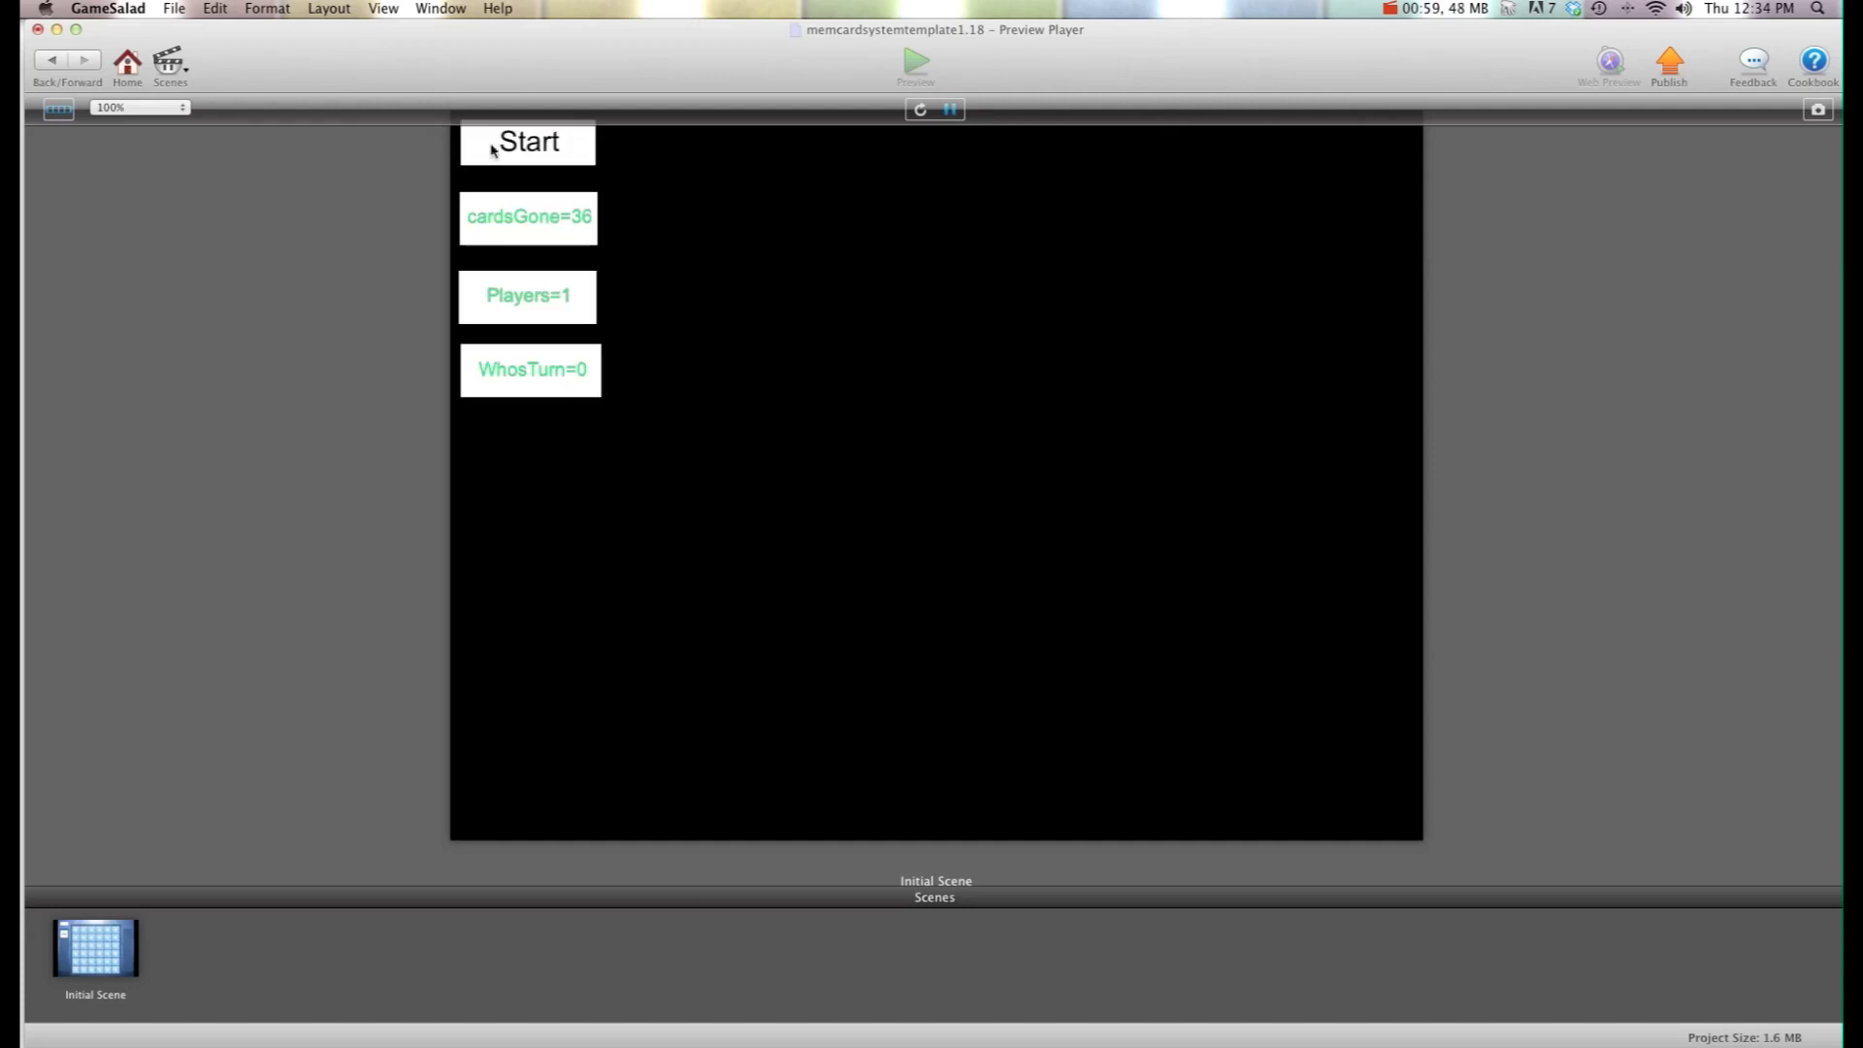
{"action": "left_click", "coordinate": [526, 158]}
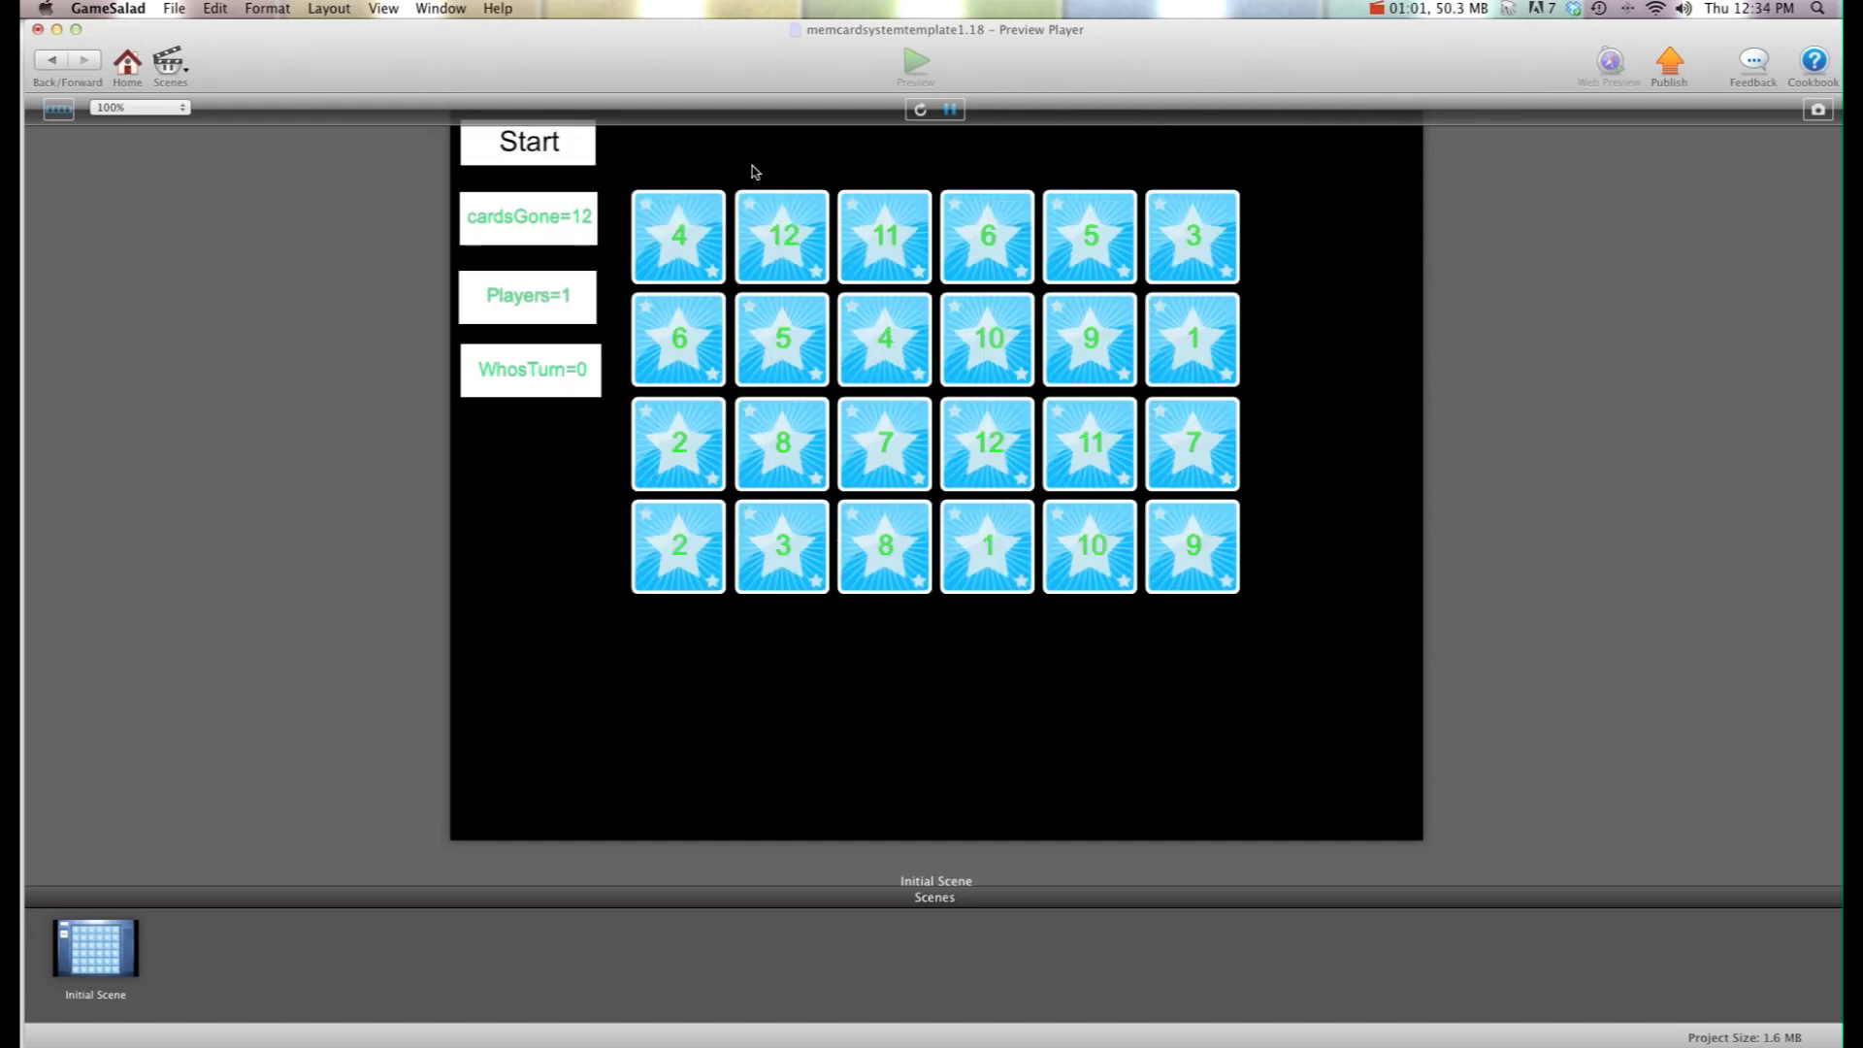
{"action": "key", "text": "super+Return"}
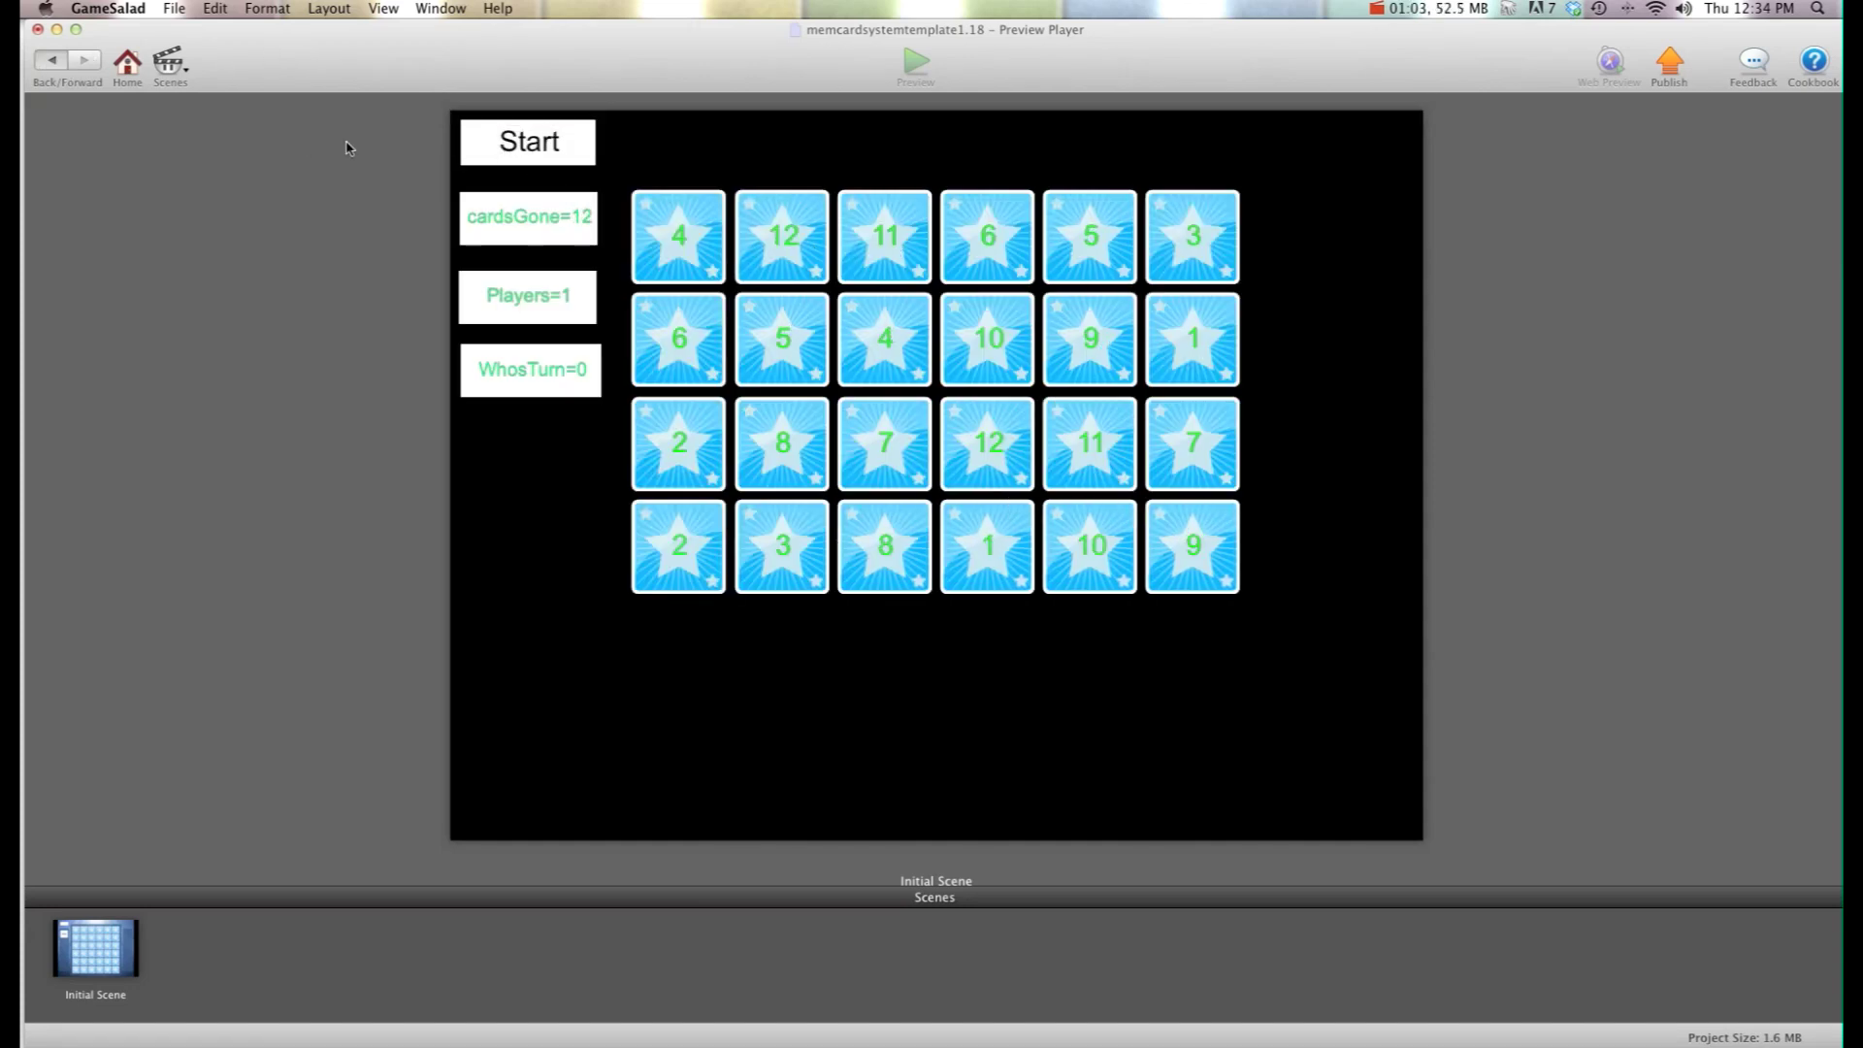
Step: Change How many cards to 36 and preview the dealt 6×6 grid of 36 cards
{"action": "left_click", "coordinate": [370, 137]}
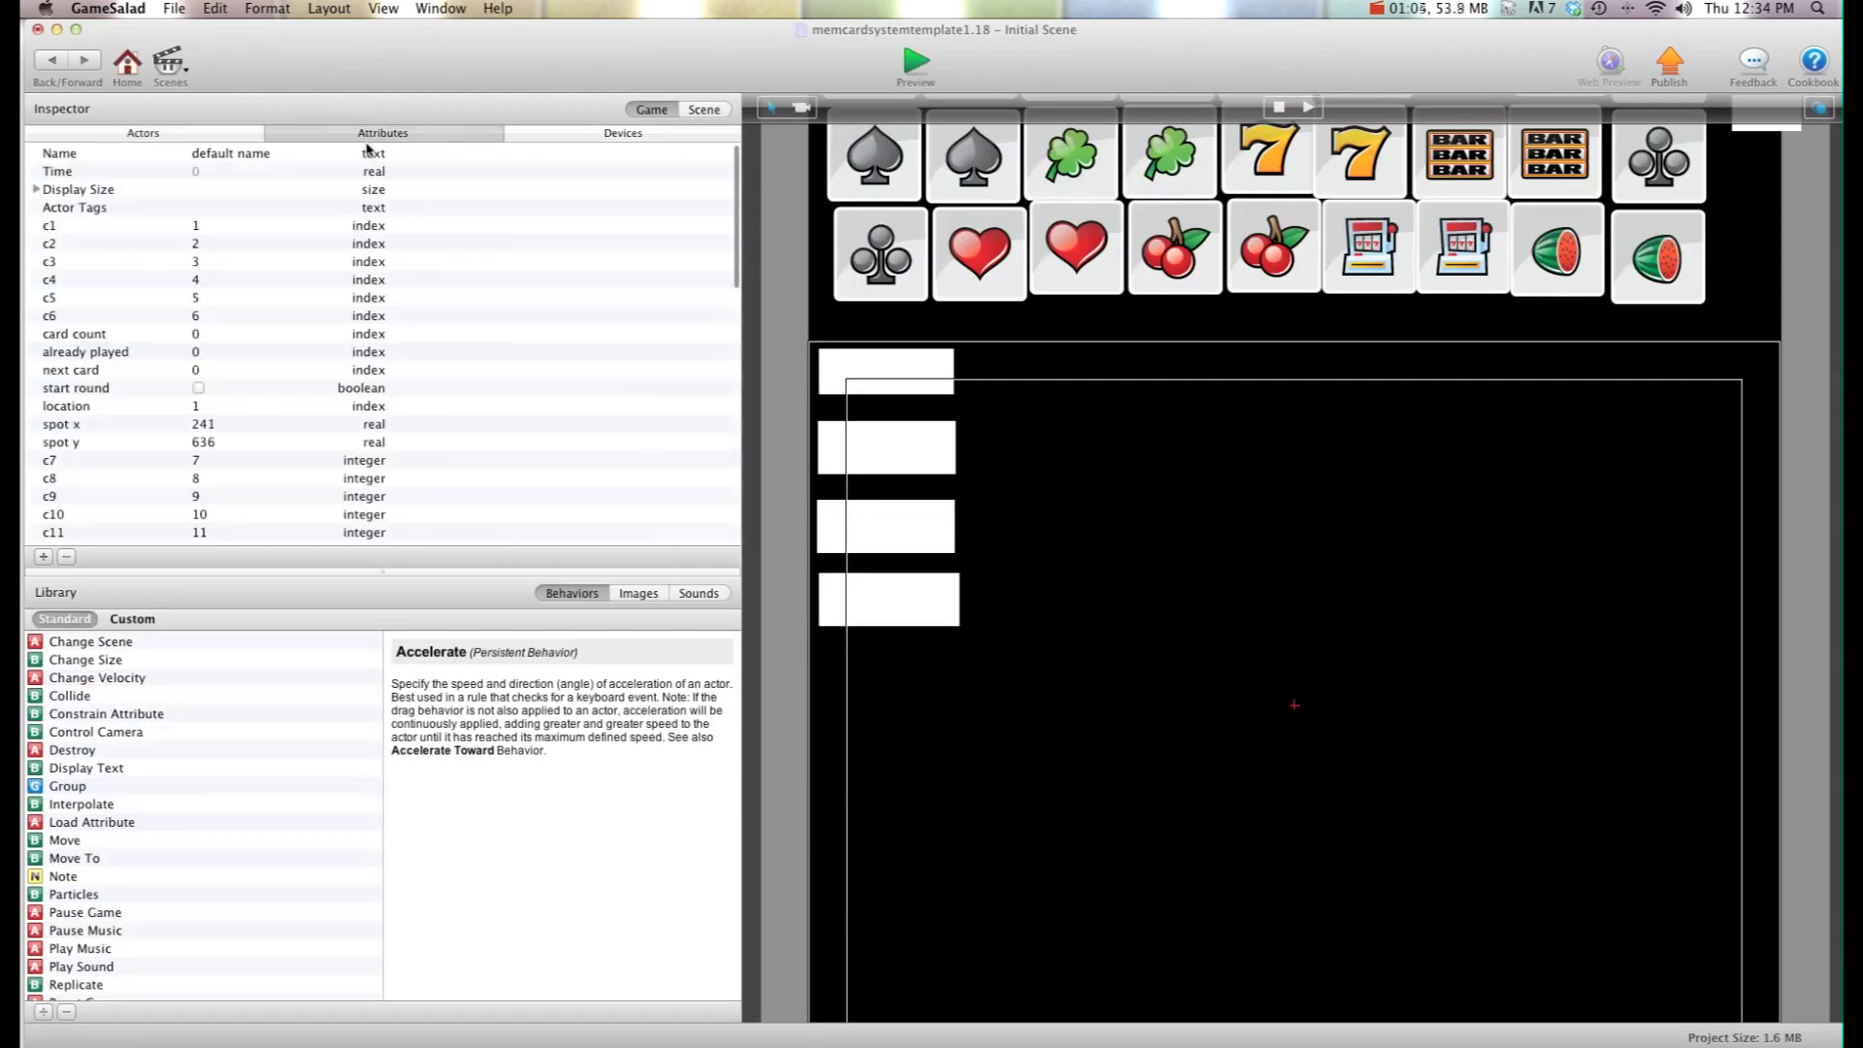
{"action": "scroll", "coordinate": [333, 291], "scroll_direction": "down", "scroll_amount": 15}
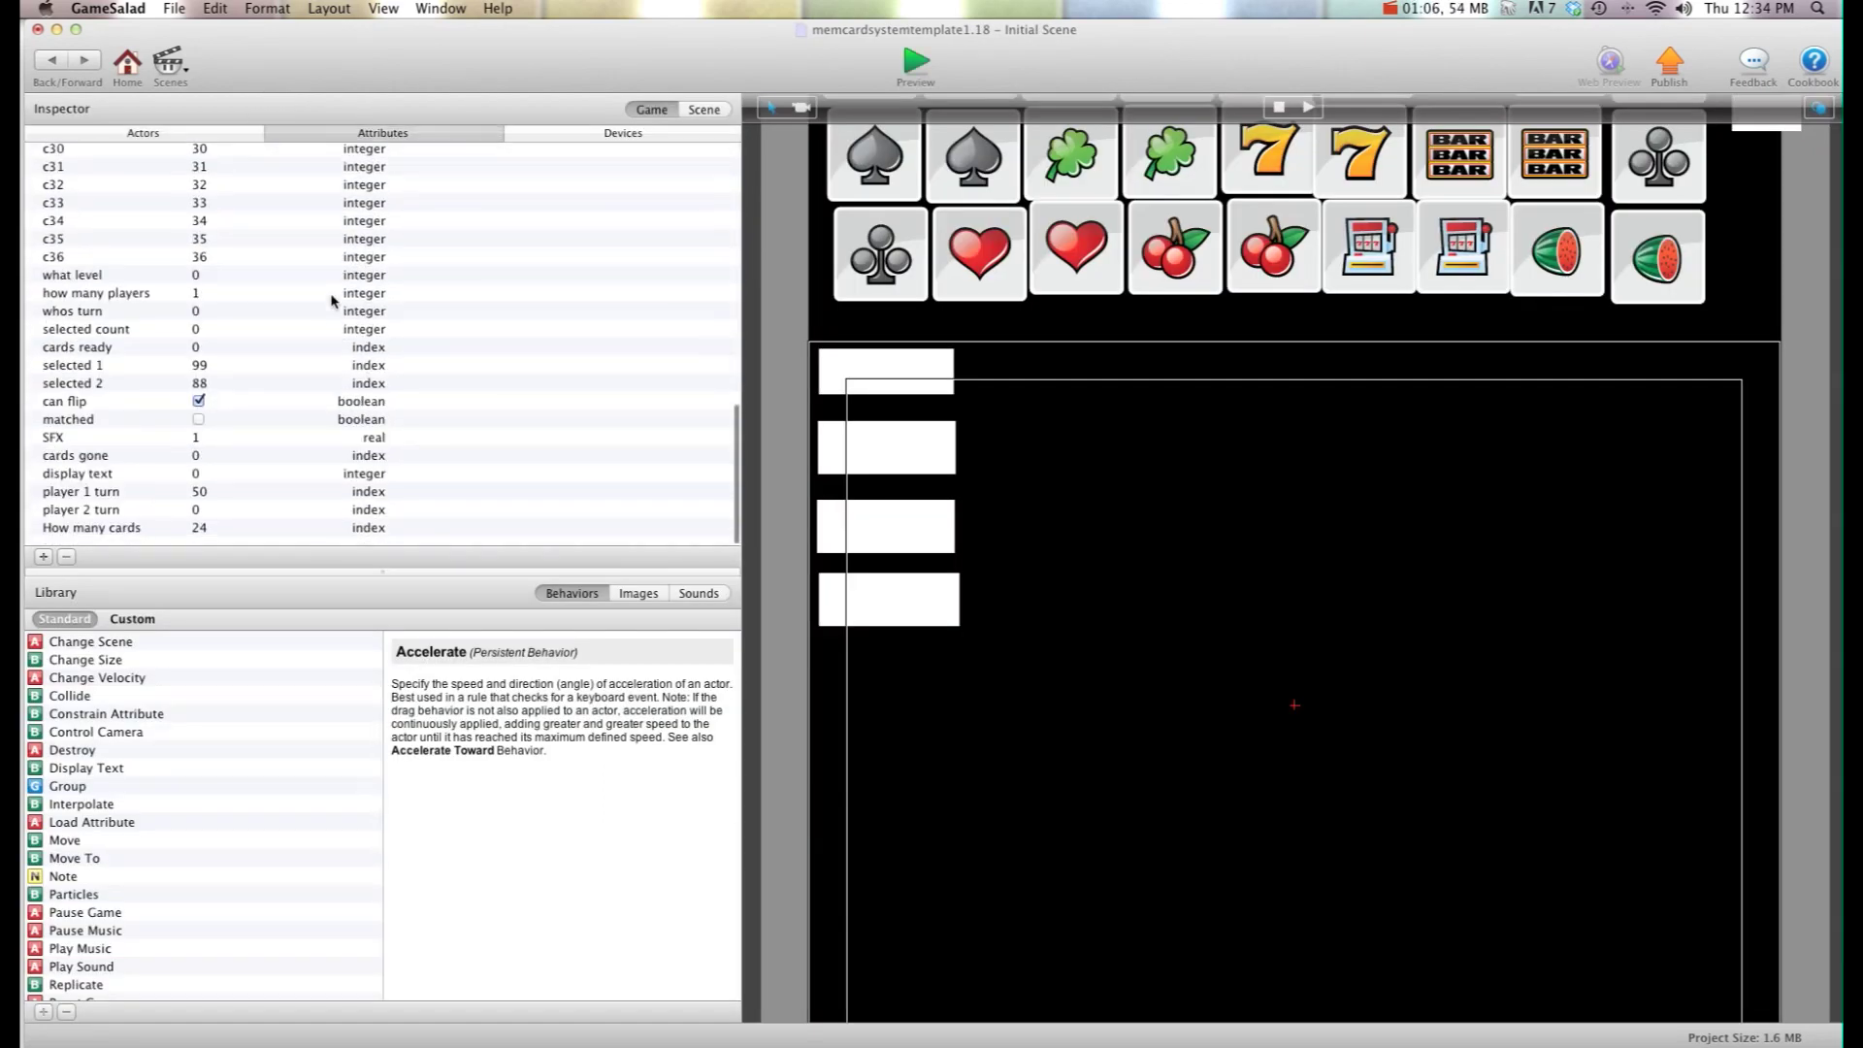
{"action": "double_click", "coordinate": [199, 536]}
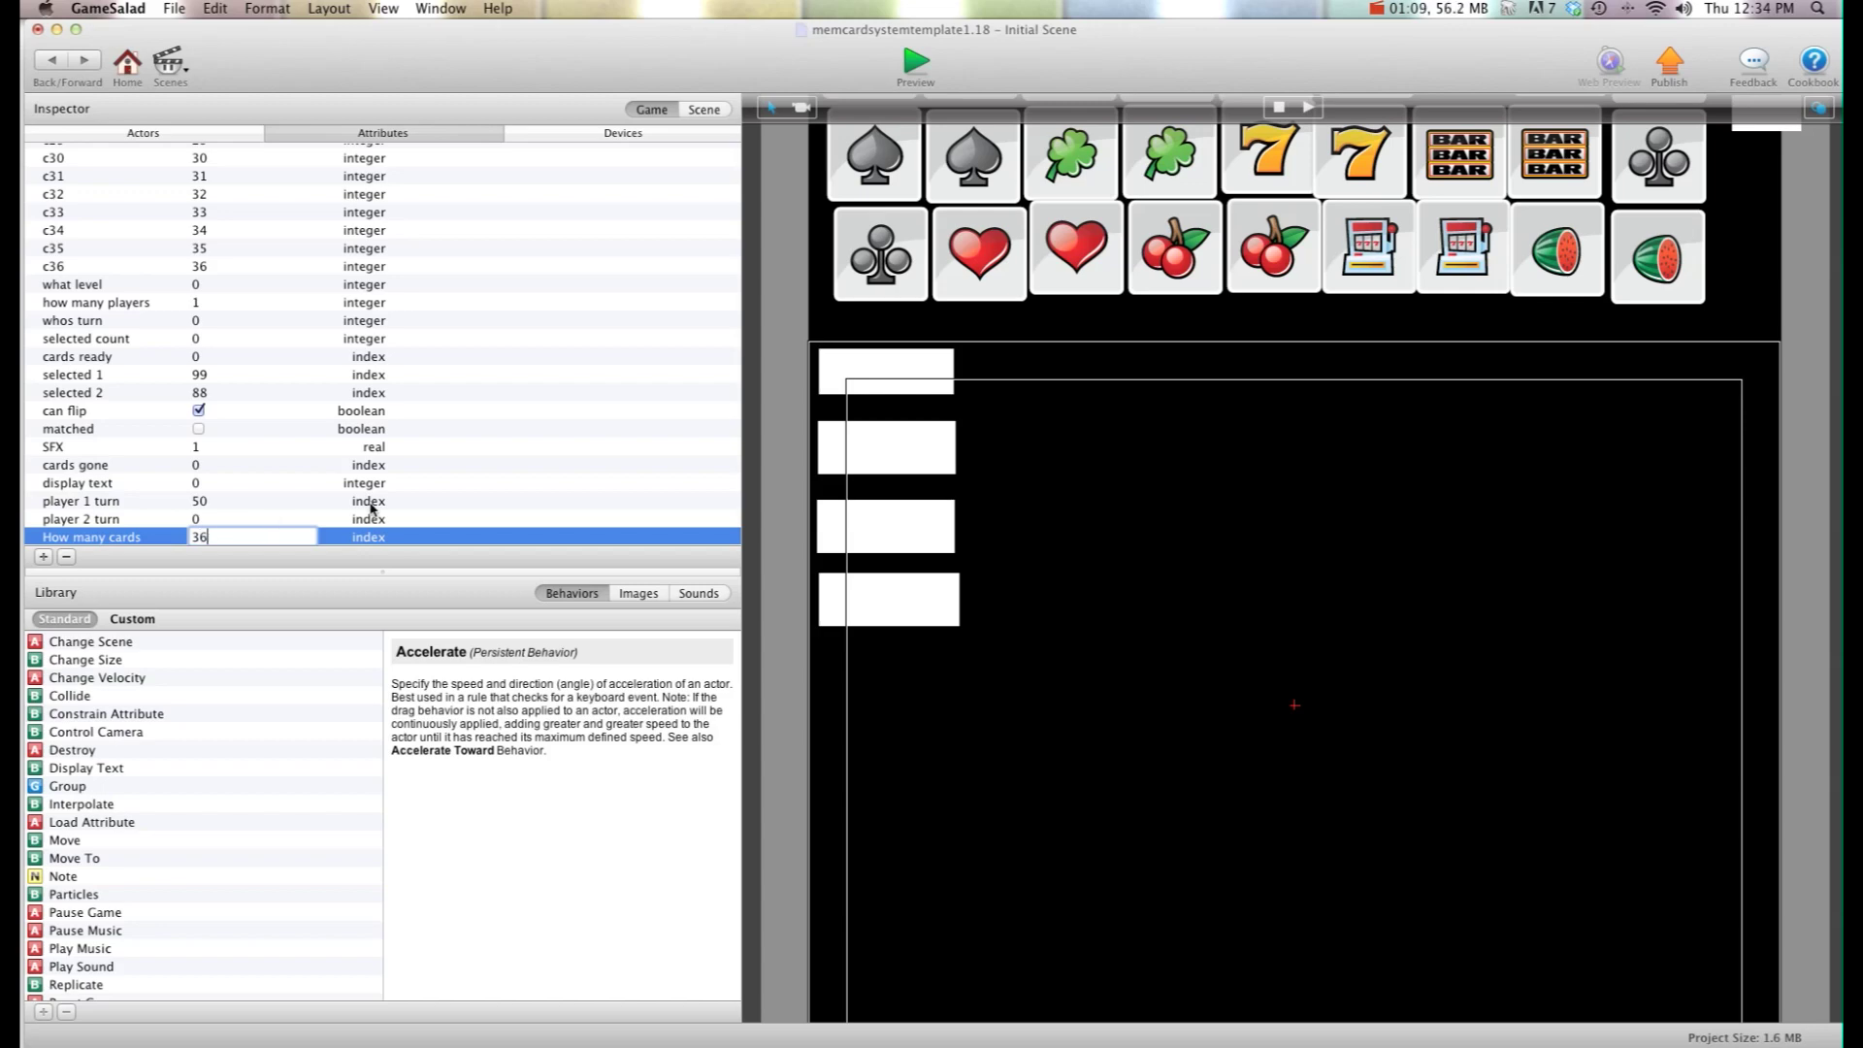
{"action": "type", "text": "36"}
{"action": "left_click", "coordinate": [372, 506]}
{"action": "left_click", "coordinate": [912, 66]}
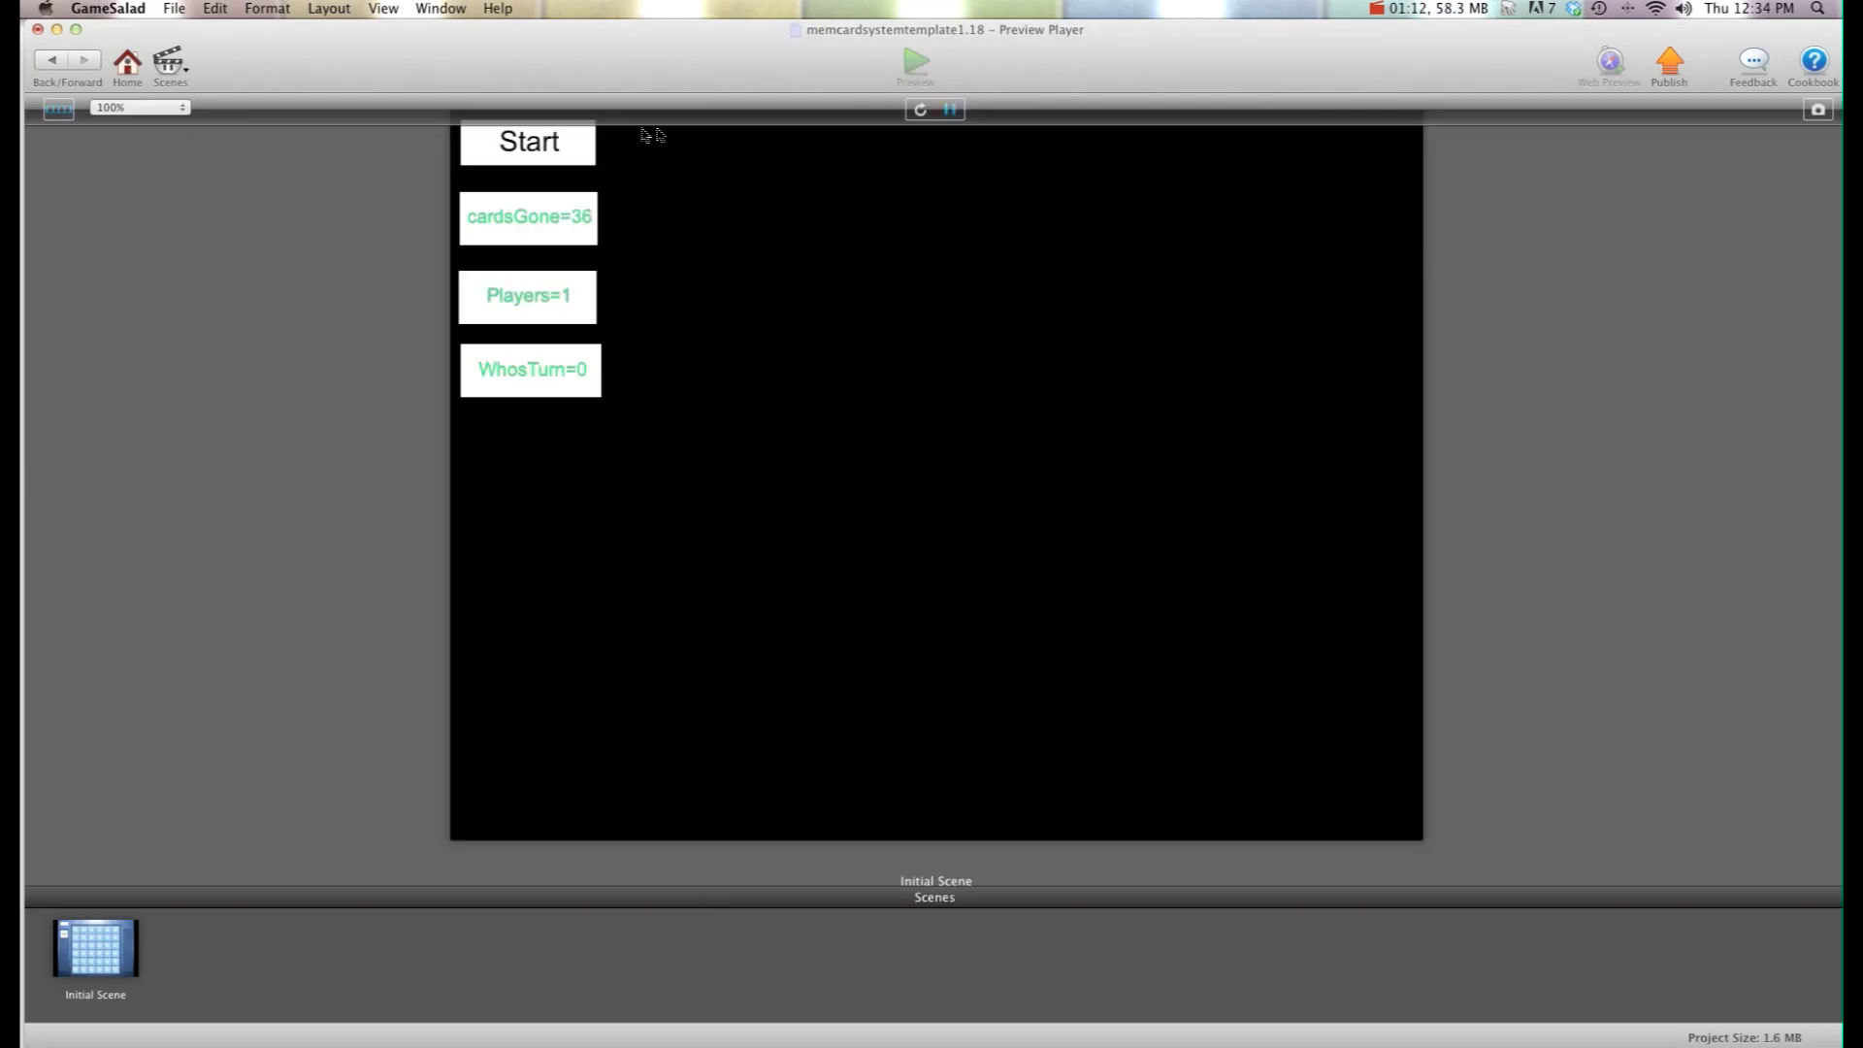
{"action": "left_click", "coordinate": [539, 146]}
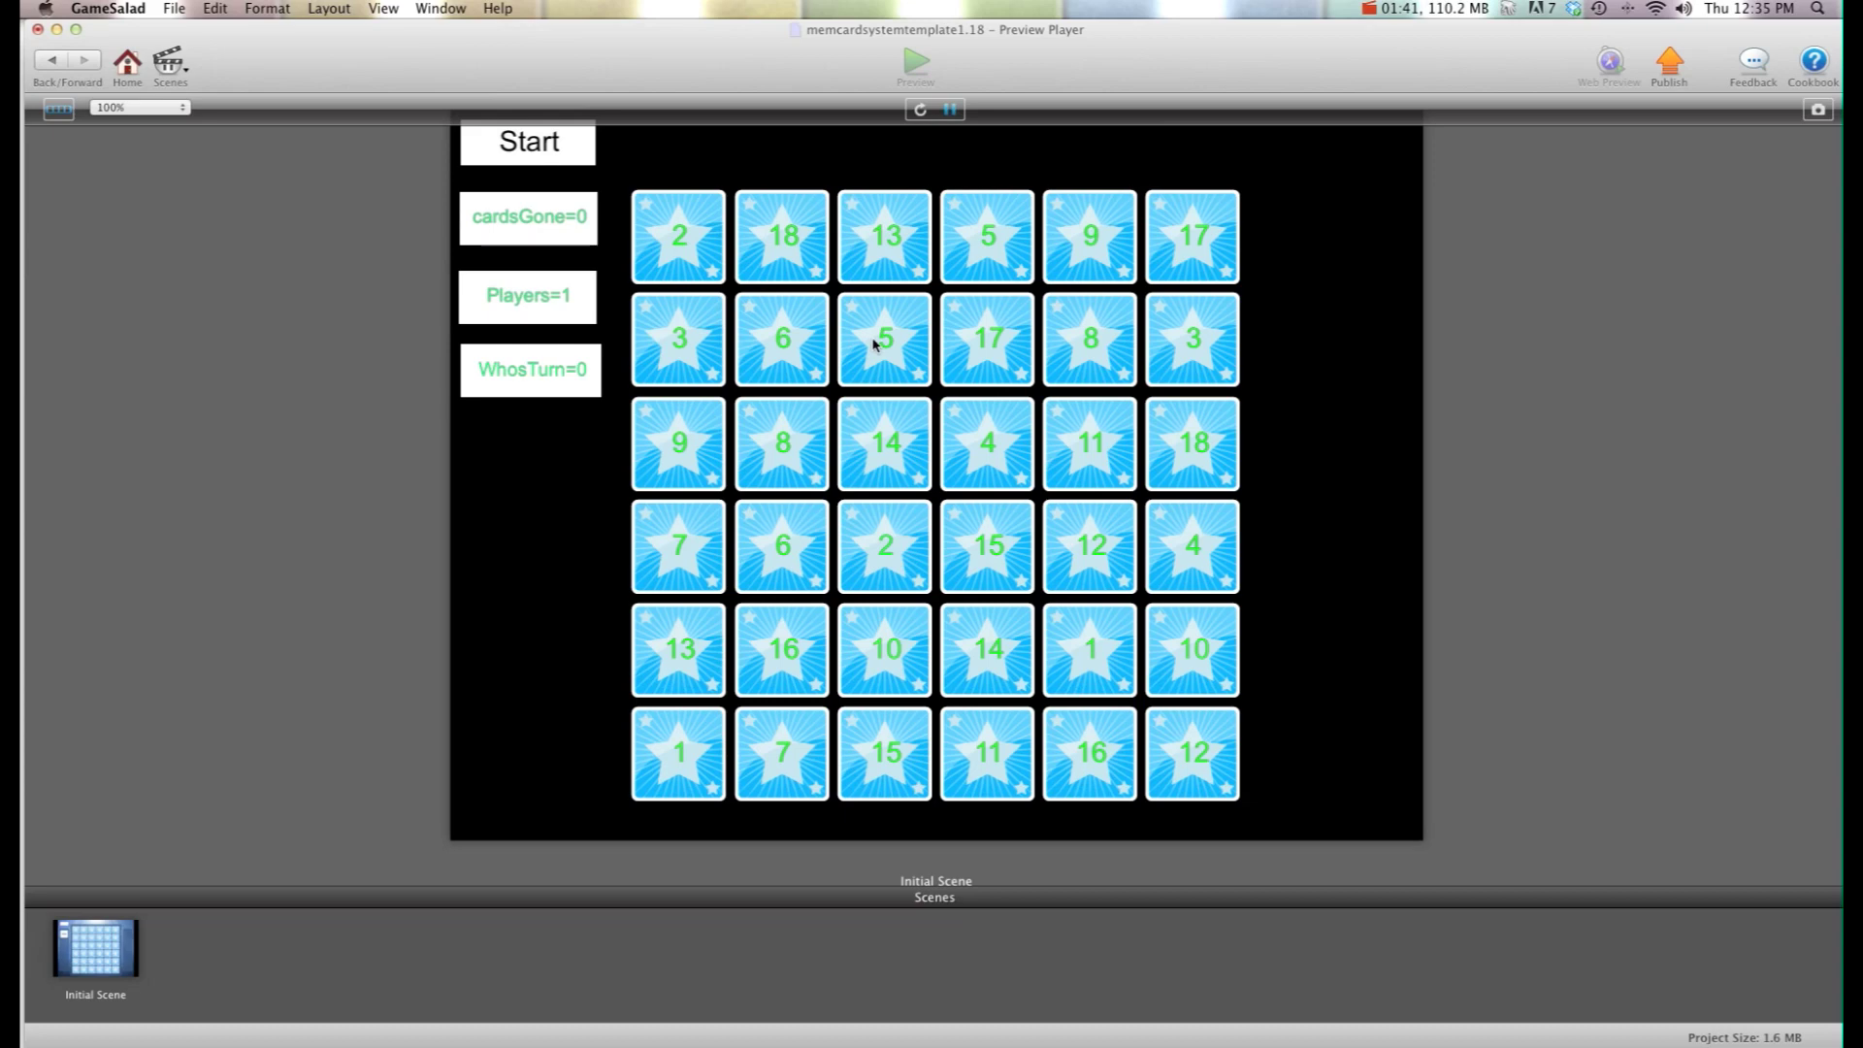
Step: Match the pair of 1s, then flip a mismatched 4 and 15
{"action": "left_click", "coordinate": [1094, 669]}
{"action": "left_click", "coordinate": [681, 761]}
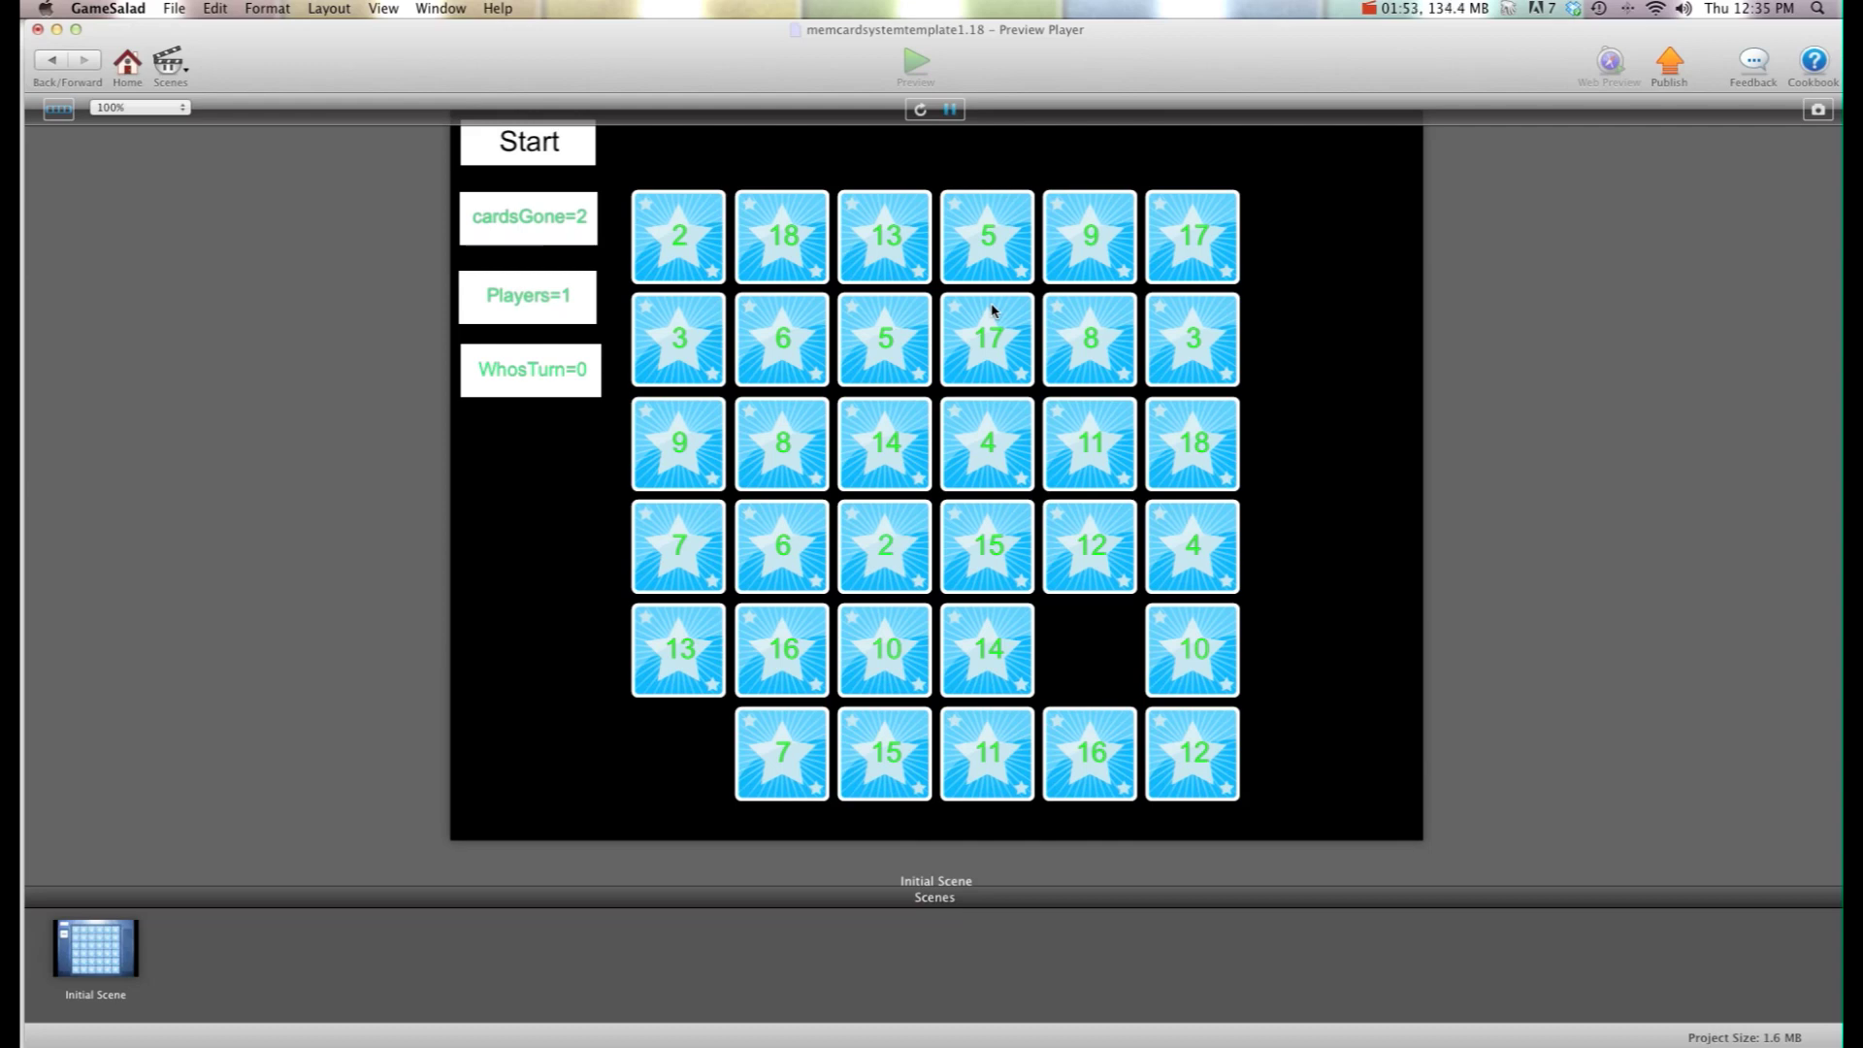
{"action": "left_click", "coordinate": [988, 473]}
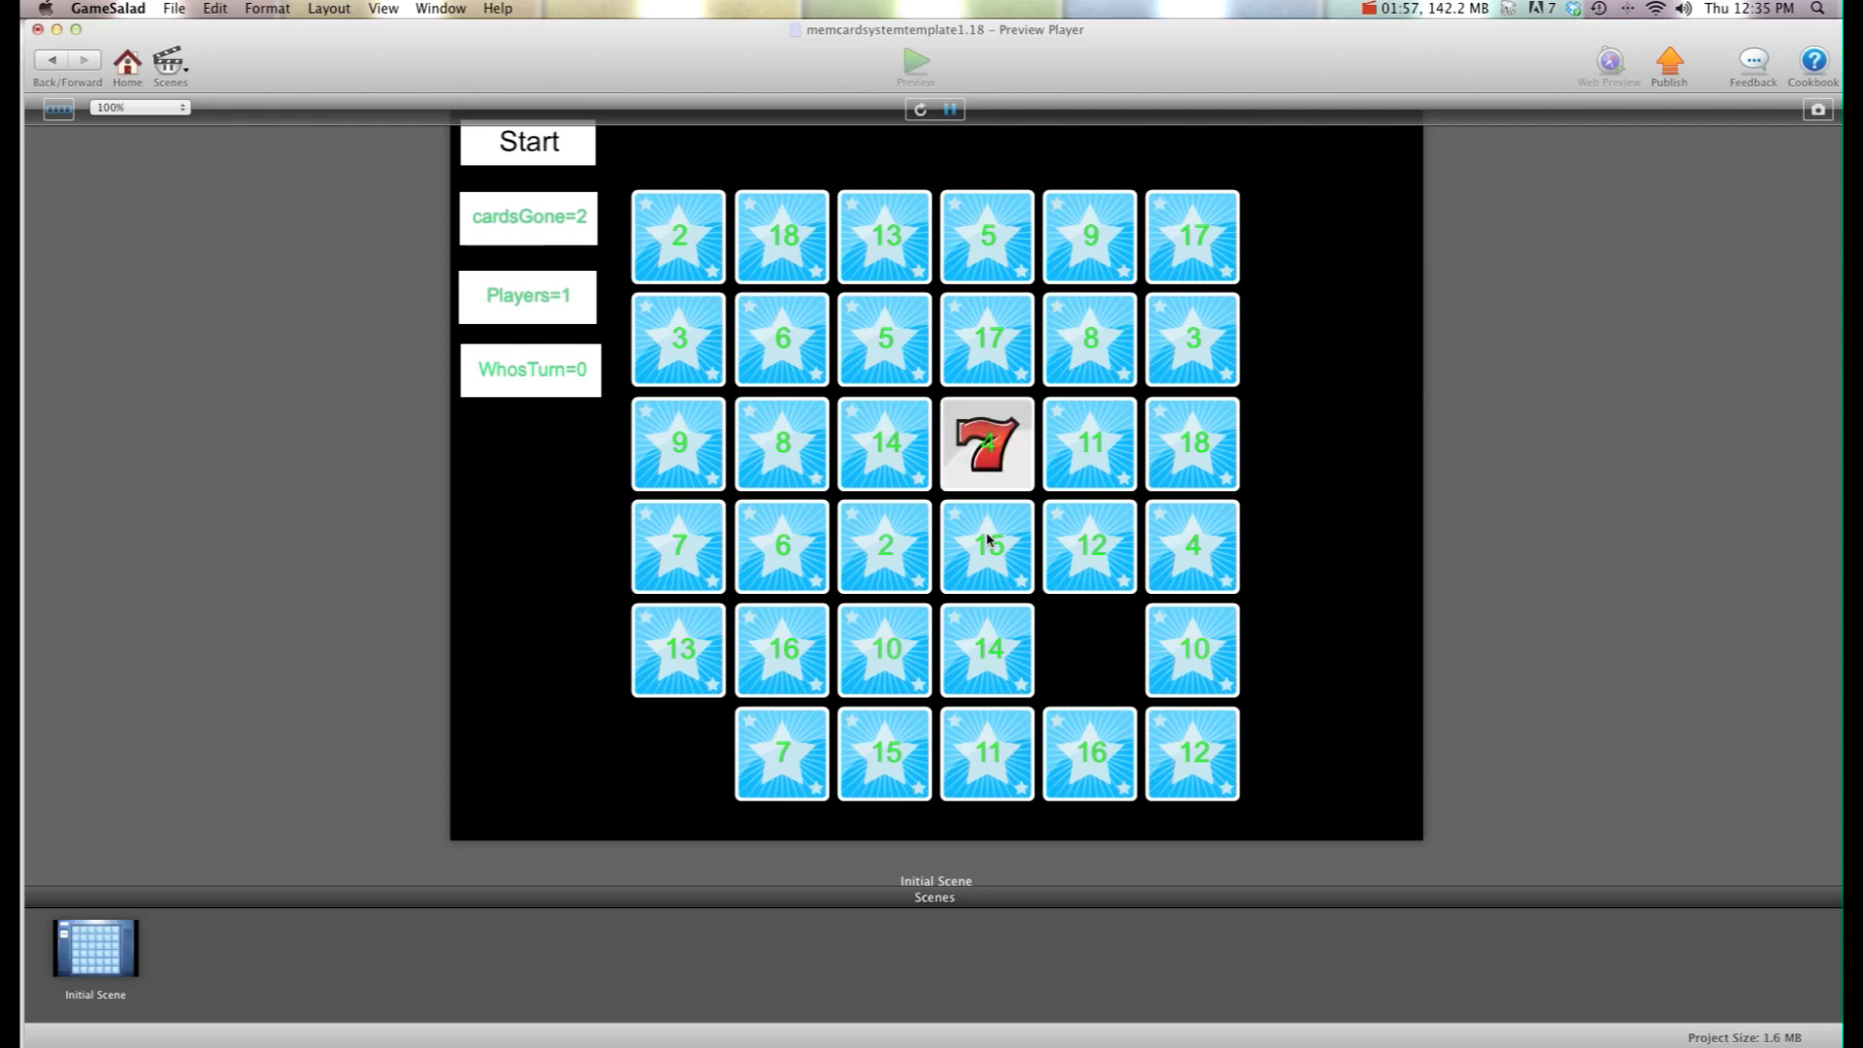
{"action": "left_click", "coordinate": [998, 548]}
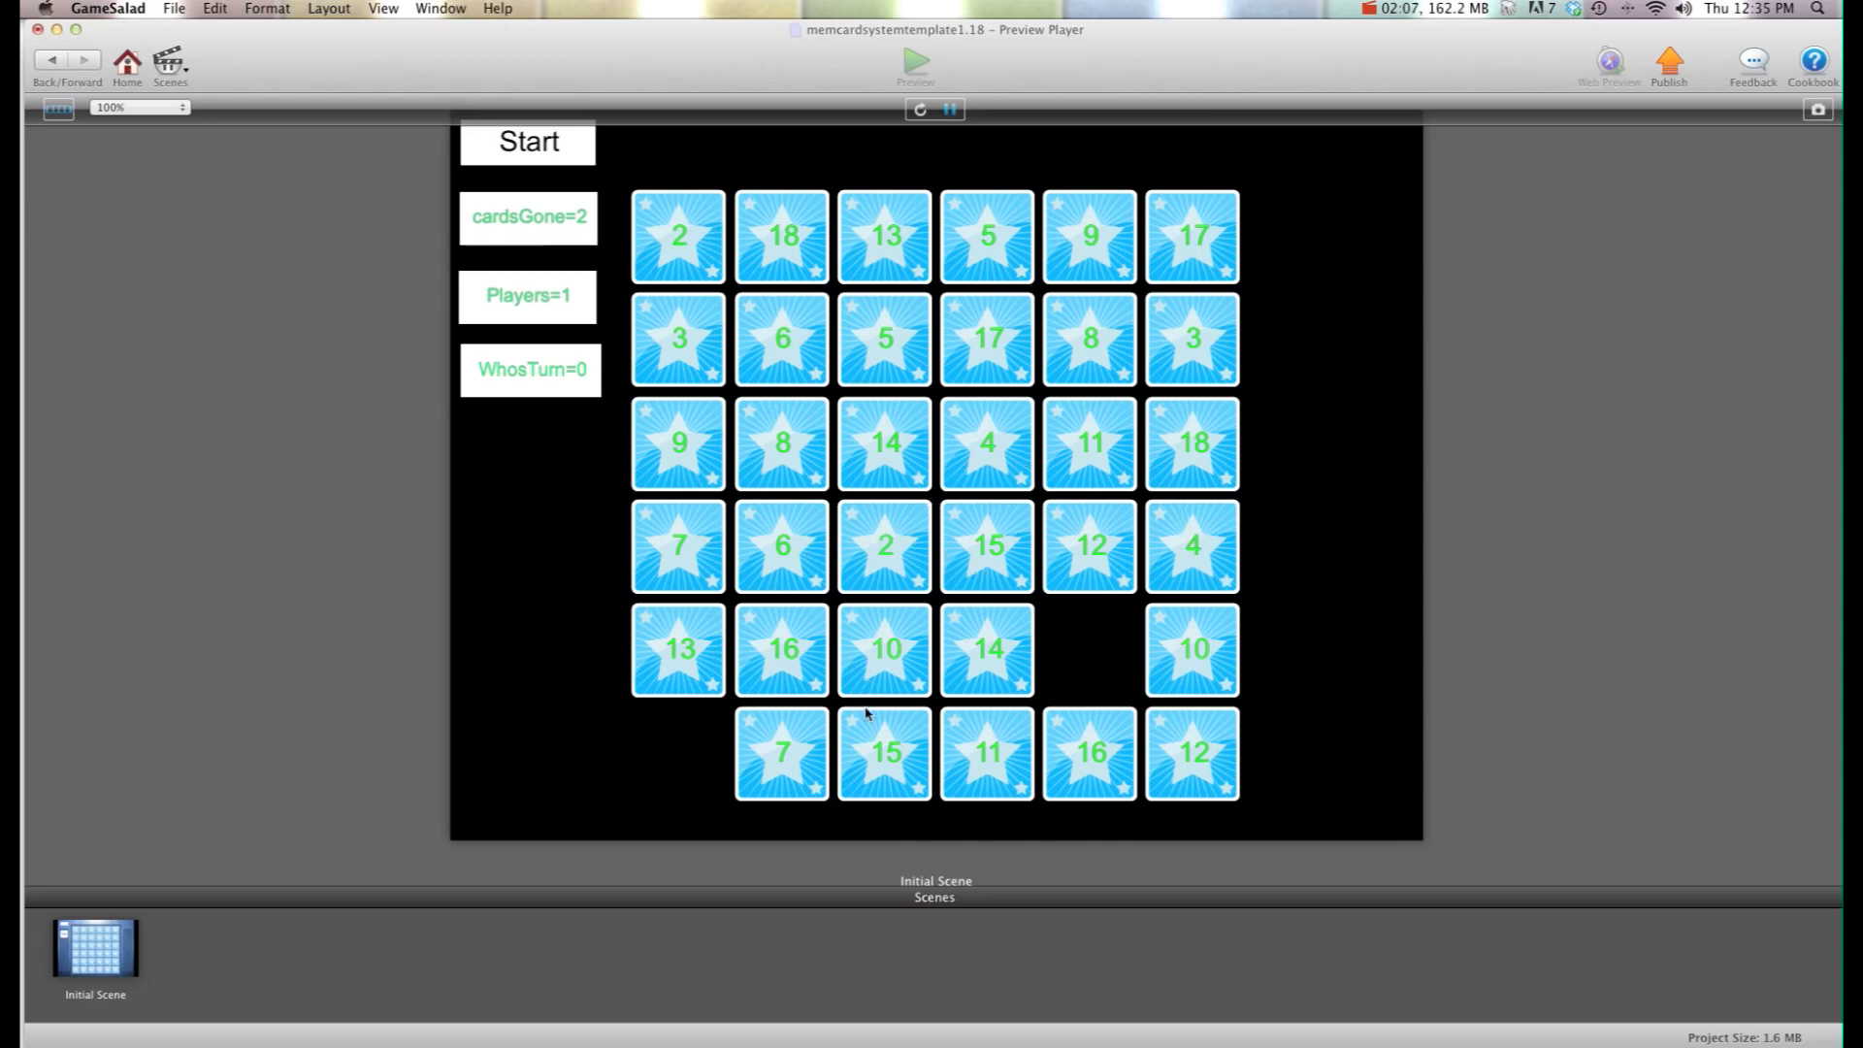
Step: Match the two 15s, then flip a mismatched 3 and 9 so they turn back
{"action": "left_click", "coordinate": [886, 753]}
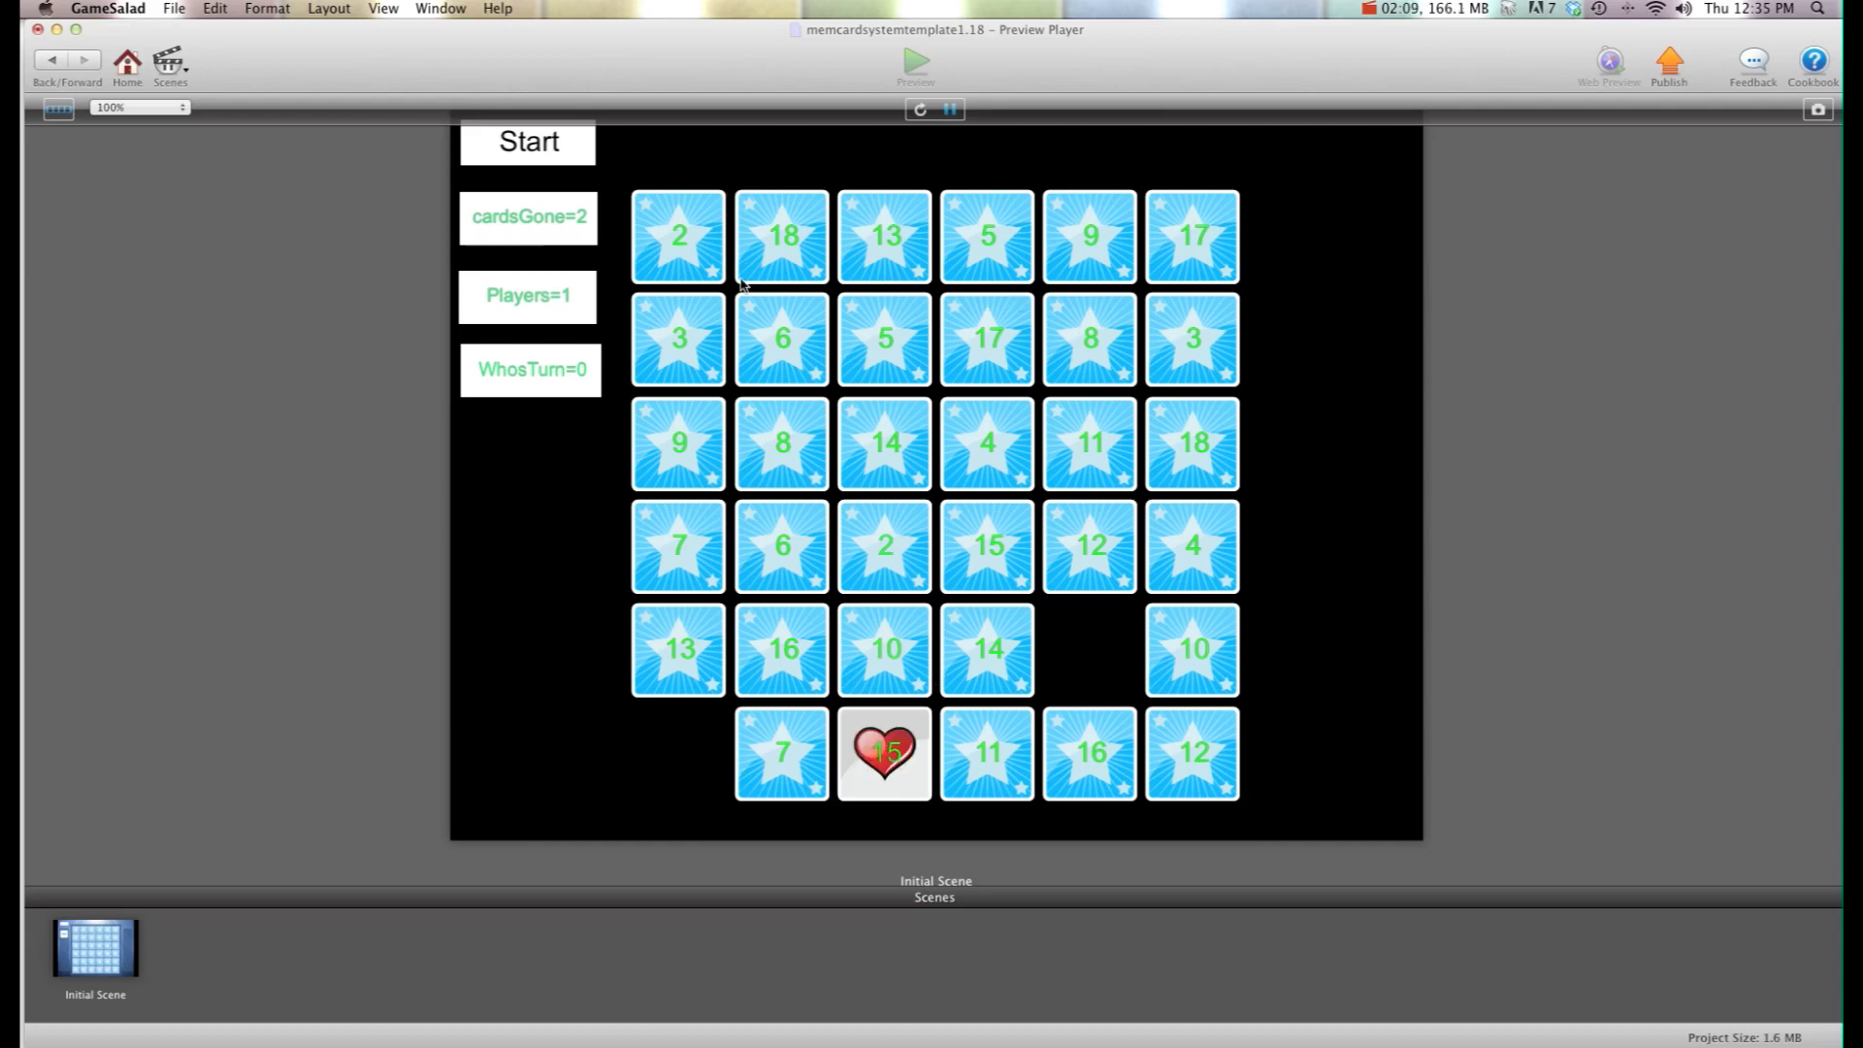
{"action": "left_click", "coordinate": [975, 532]}
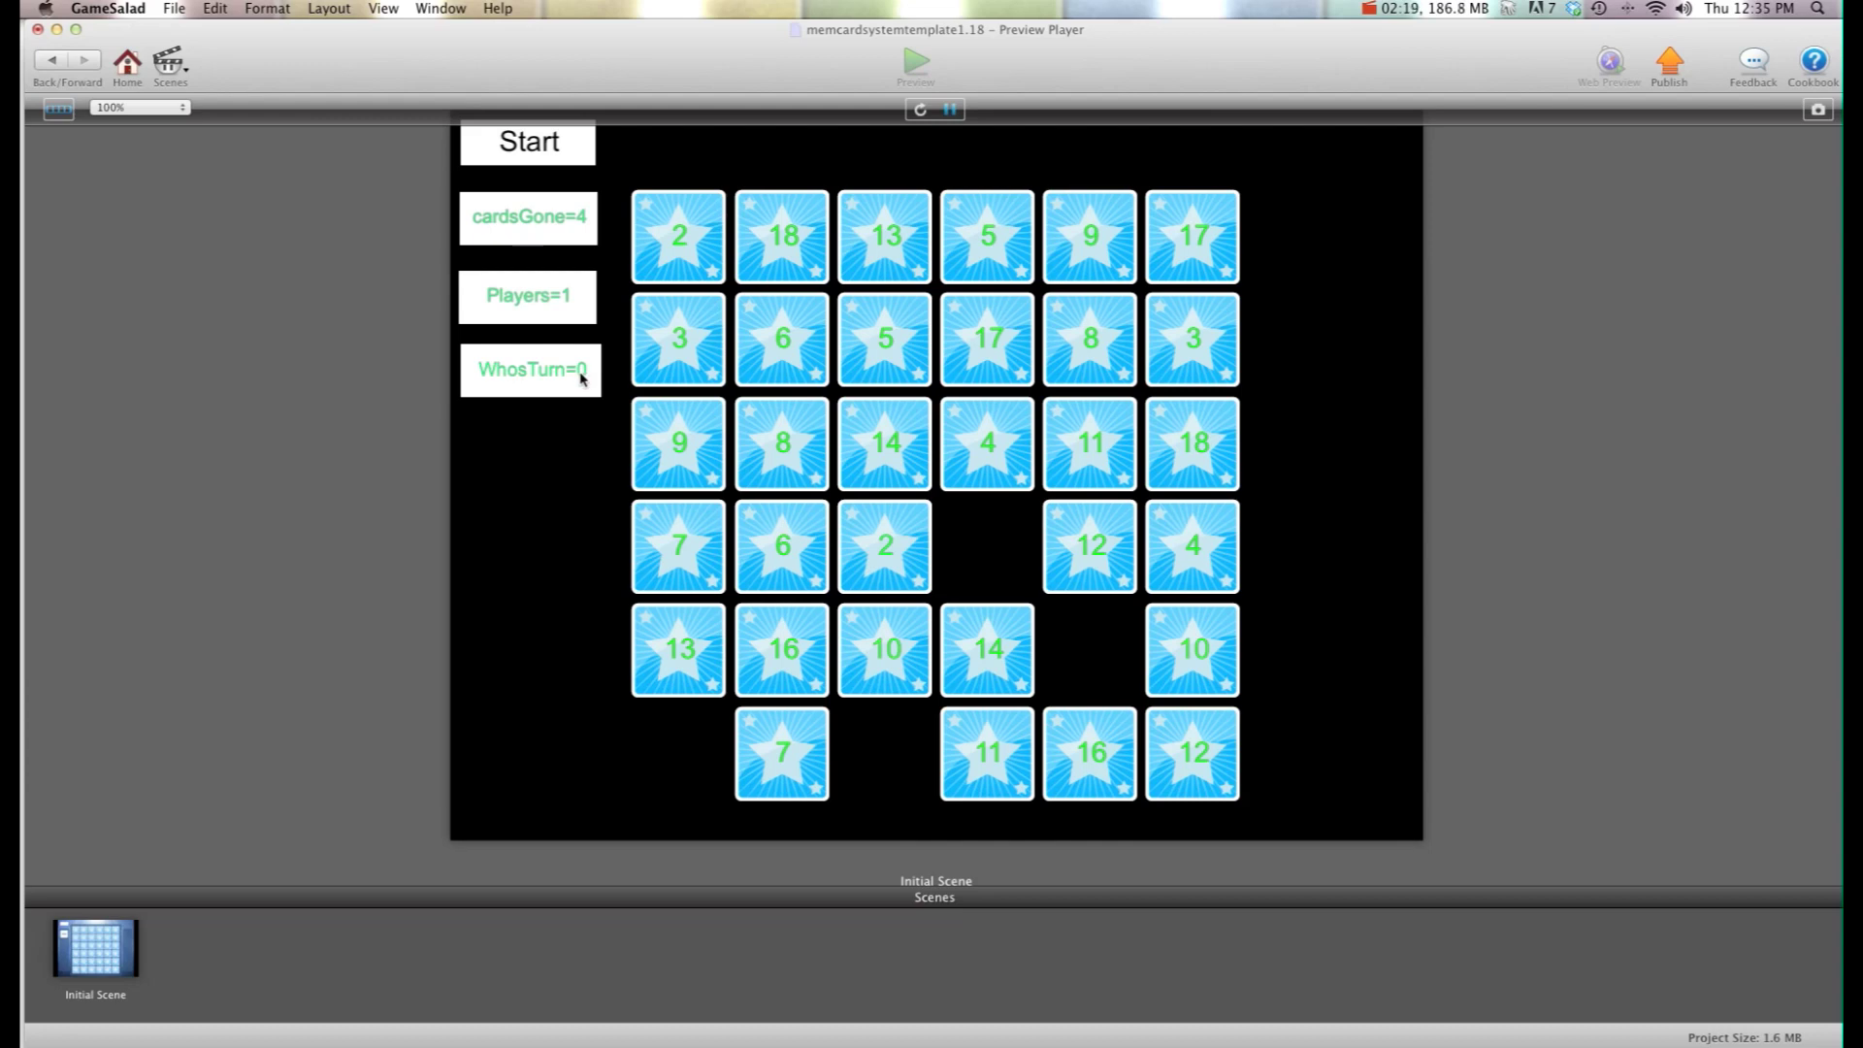
{"action": "left_click", "coordinate": [682, 347]}
{"action": "left_click", "coordinate": [681, 456]}
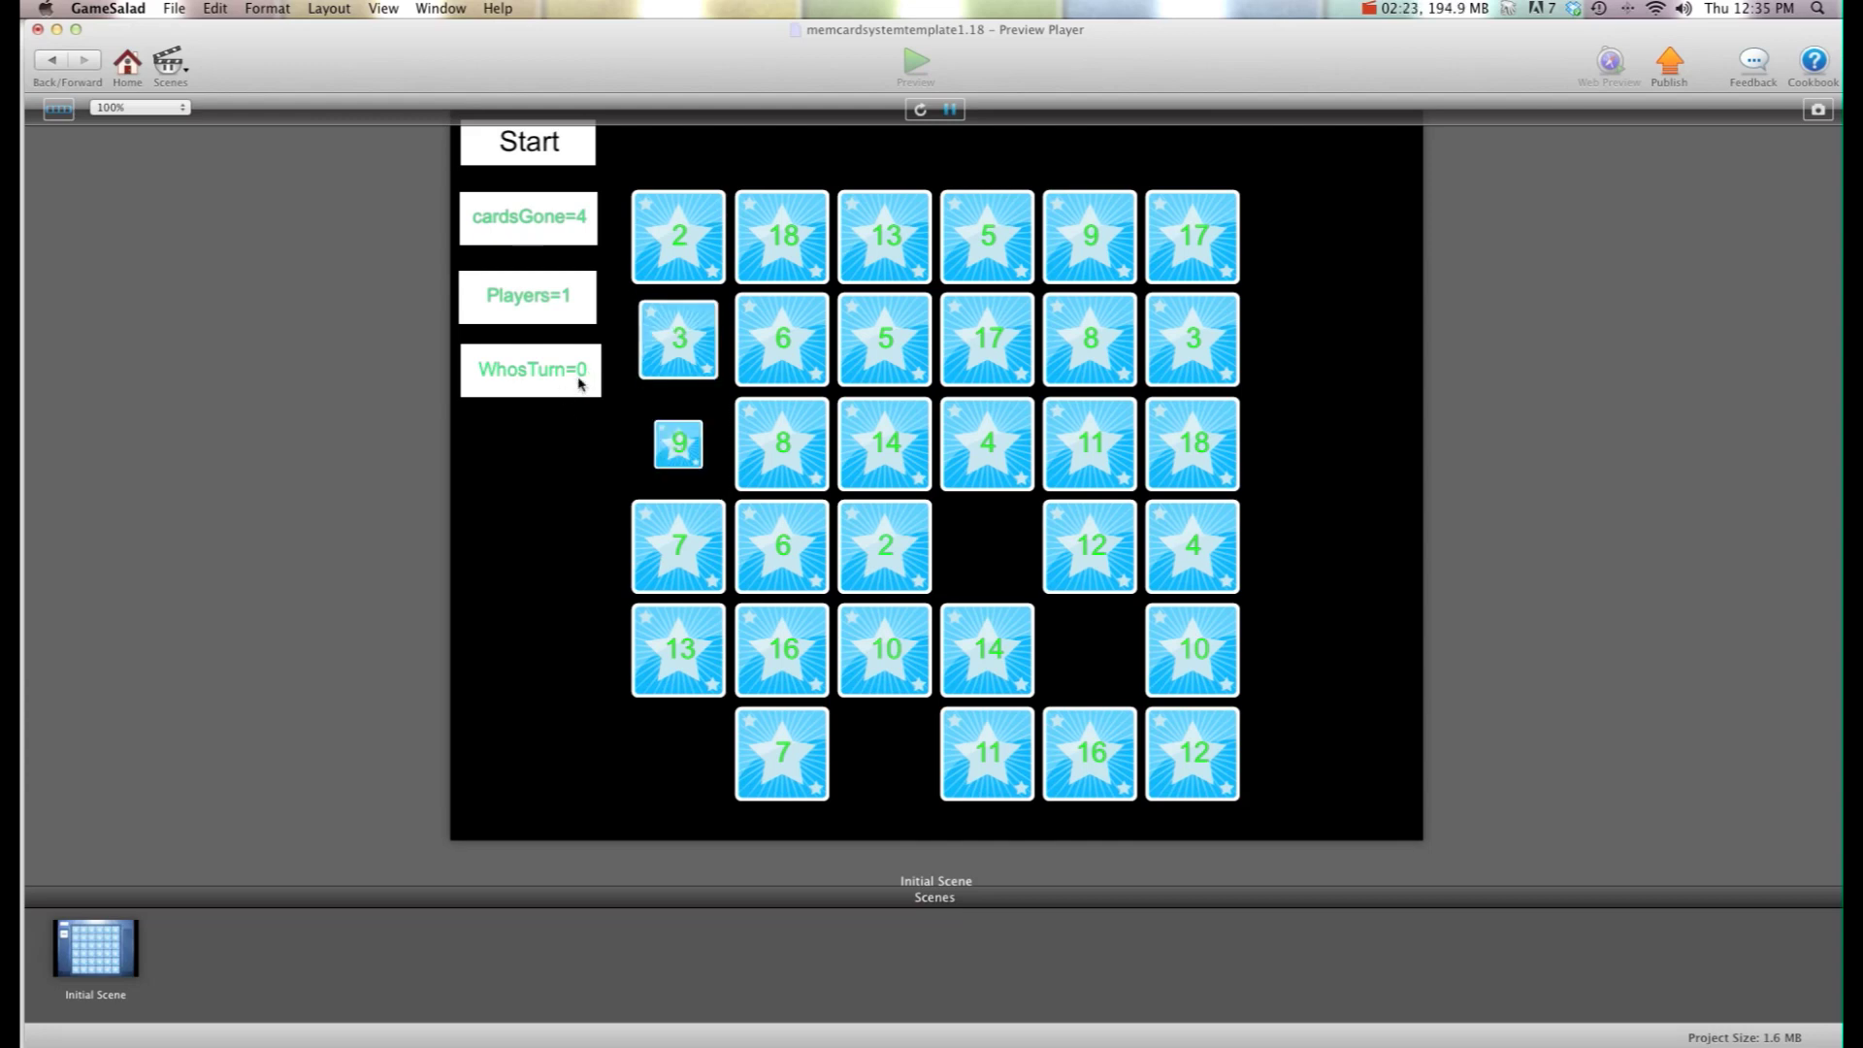
Step: Exit the preview and set the how many players game attribute to 2
{"action": "left_click", "coordinate": [50, 63]}
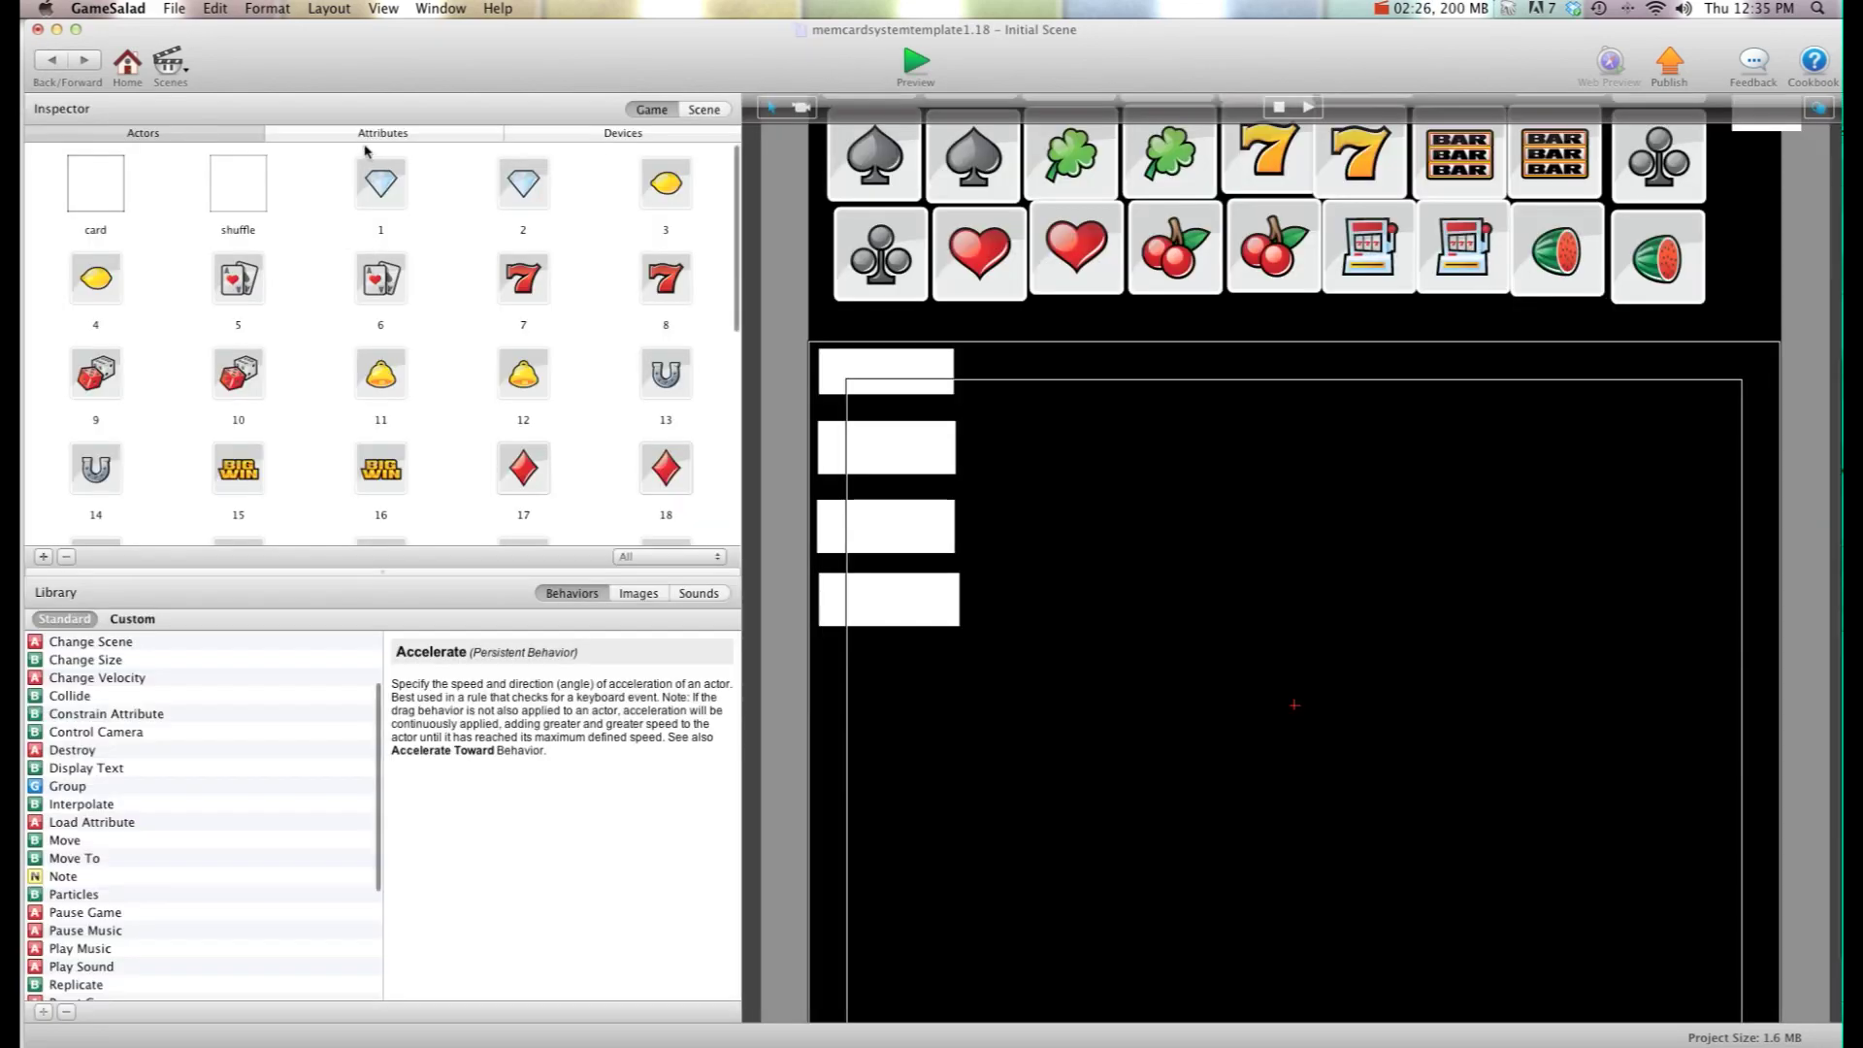
{"action": "left_click", "coordinate": [371, 134]}
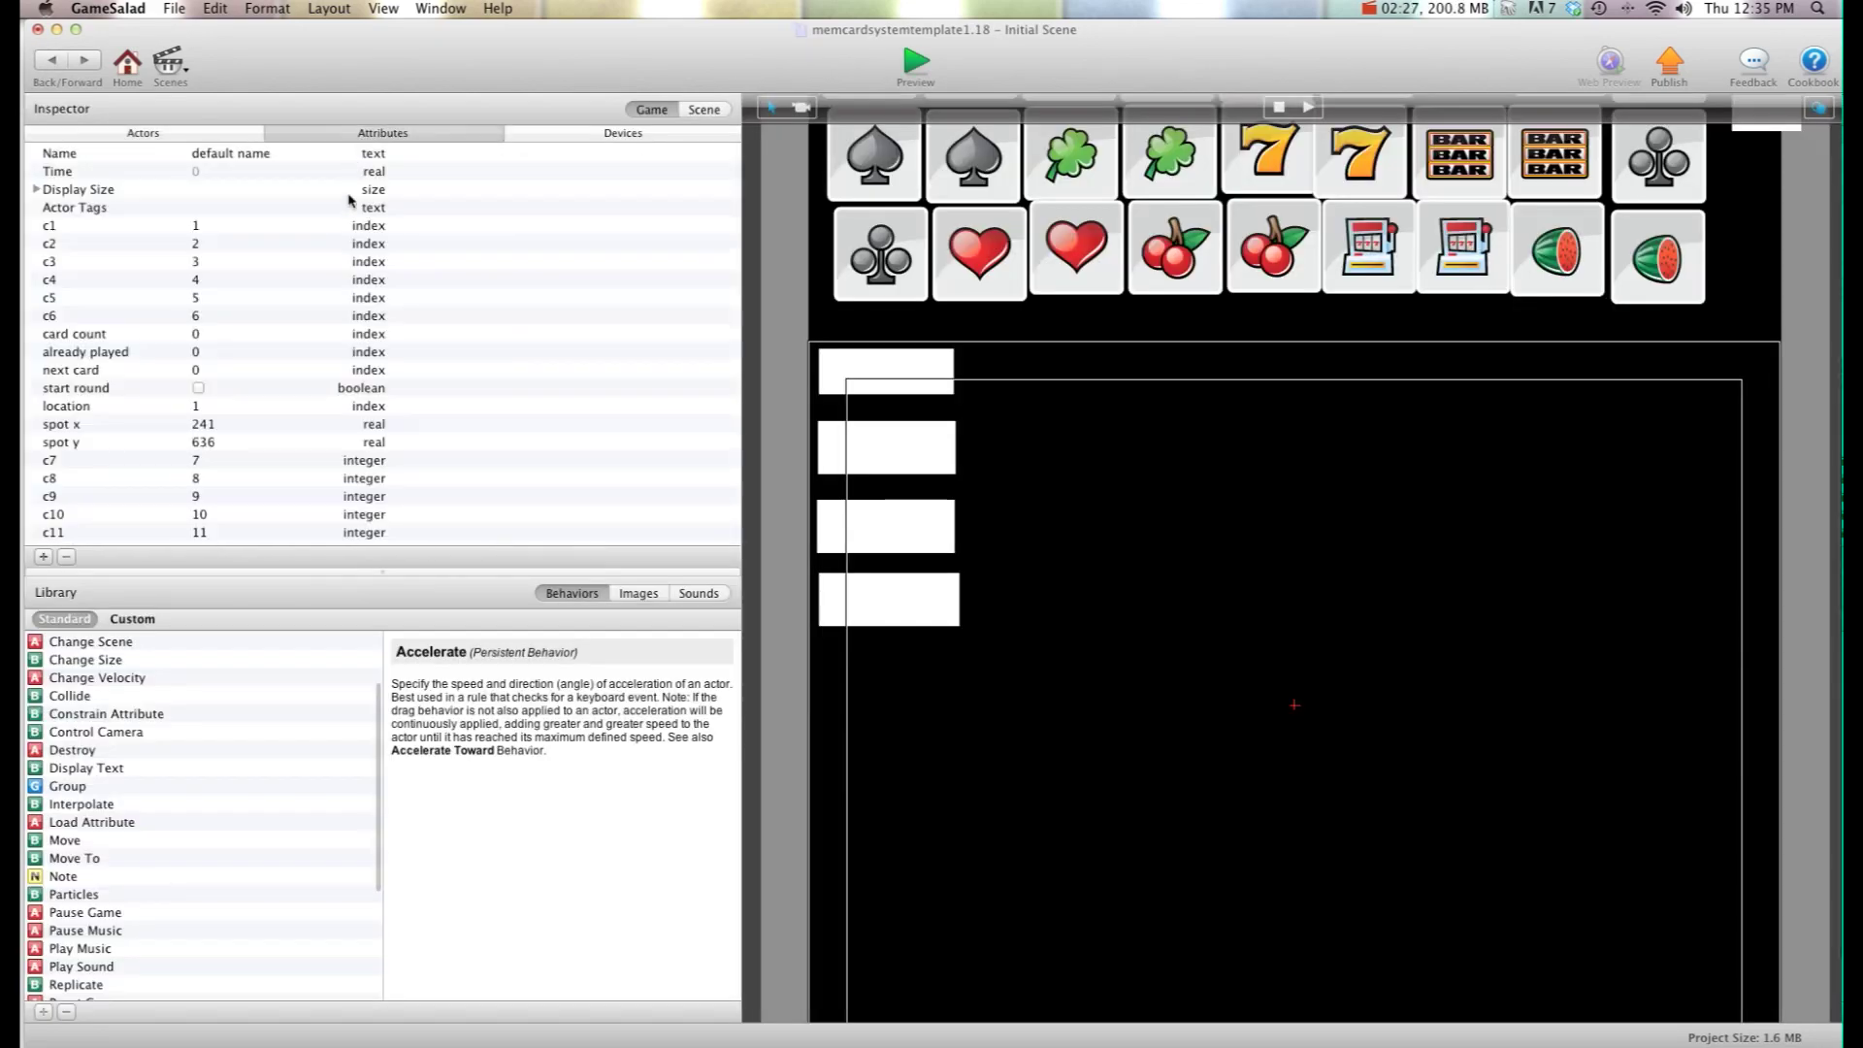
{"action": "scroll", "coordinate": [349, 229], "scroll_direction": "down", "scroll_amount": 10}
{"action": "double_click", "coordinate": [197, 303]}
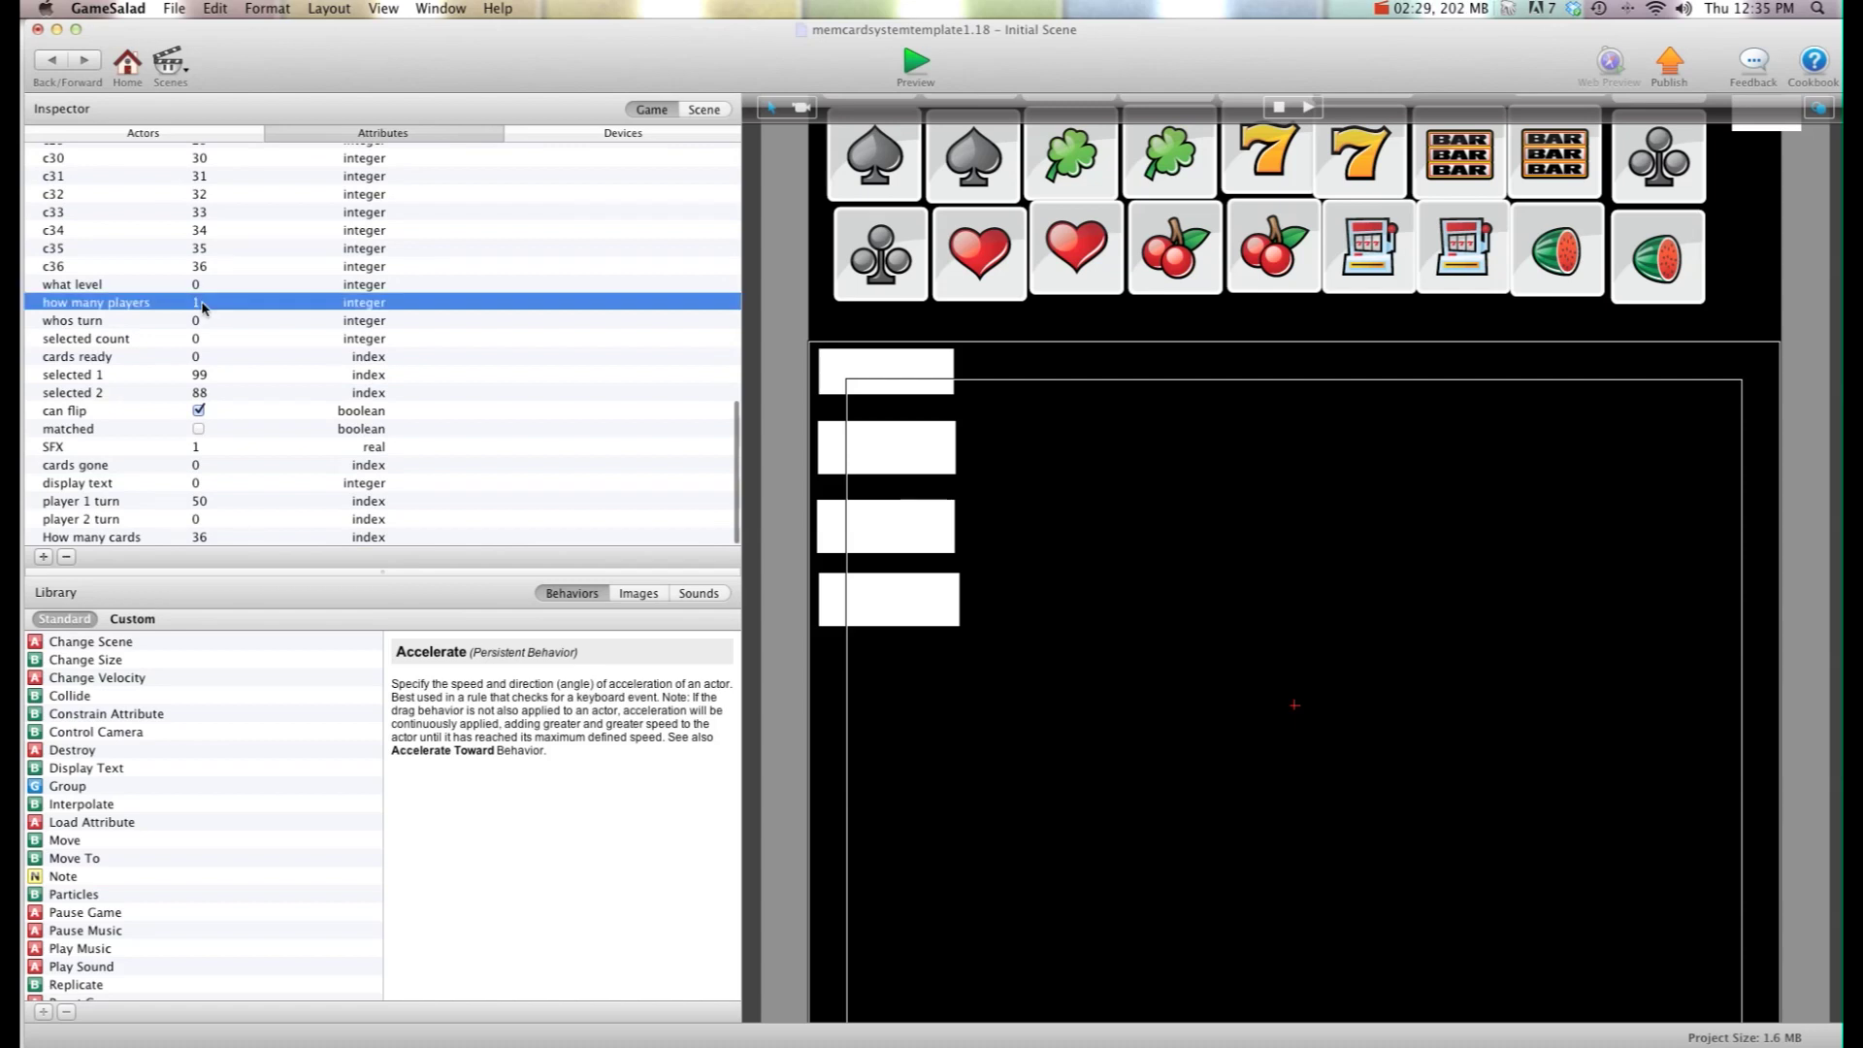
{"action": "type", "text": "2"}
{"action": "key", "text": "Return"}
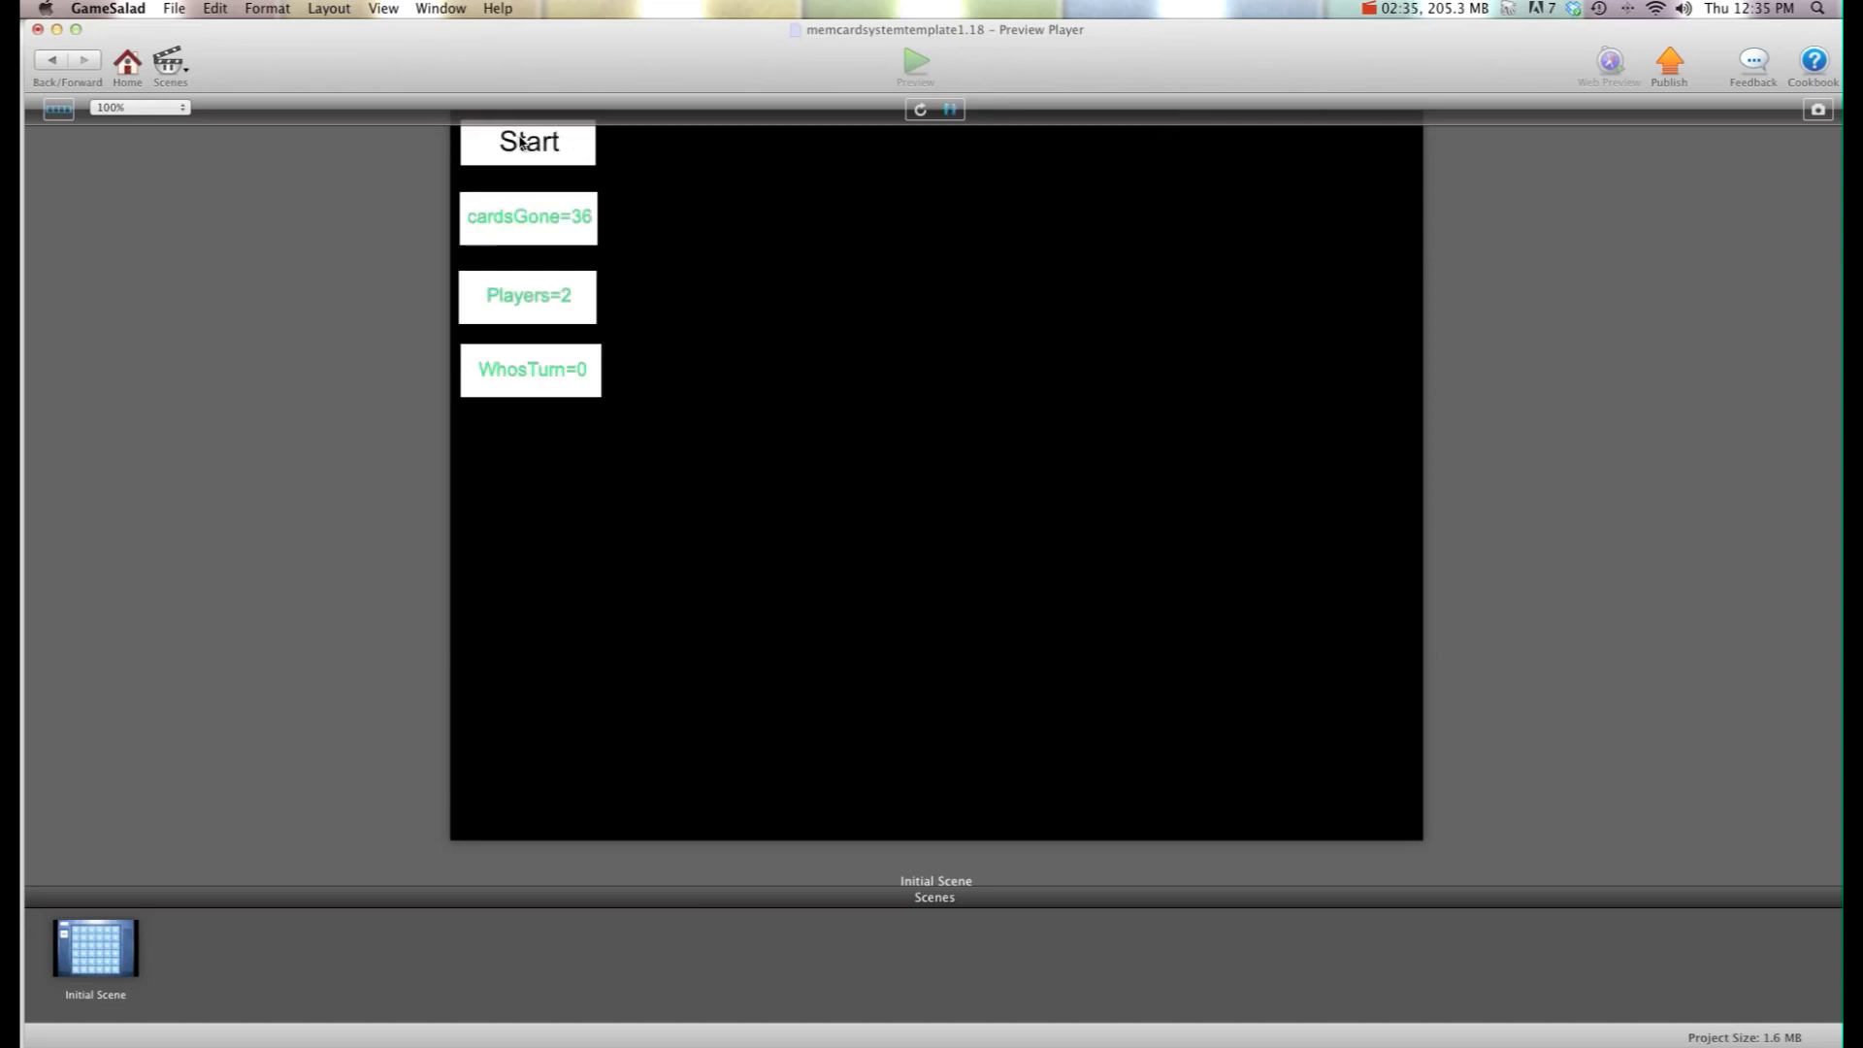
Step: Deal the two-player game and match the pair of 3s
{"action": "left_click", "coordinate": [522, 142]}
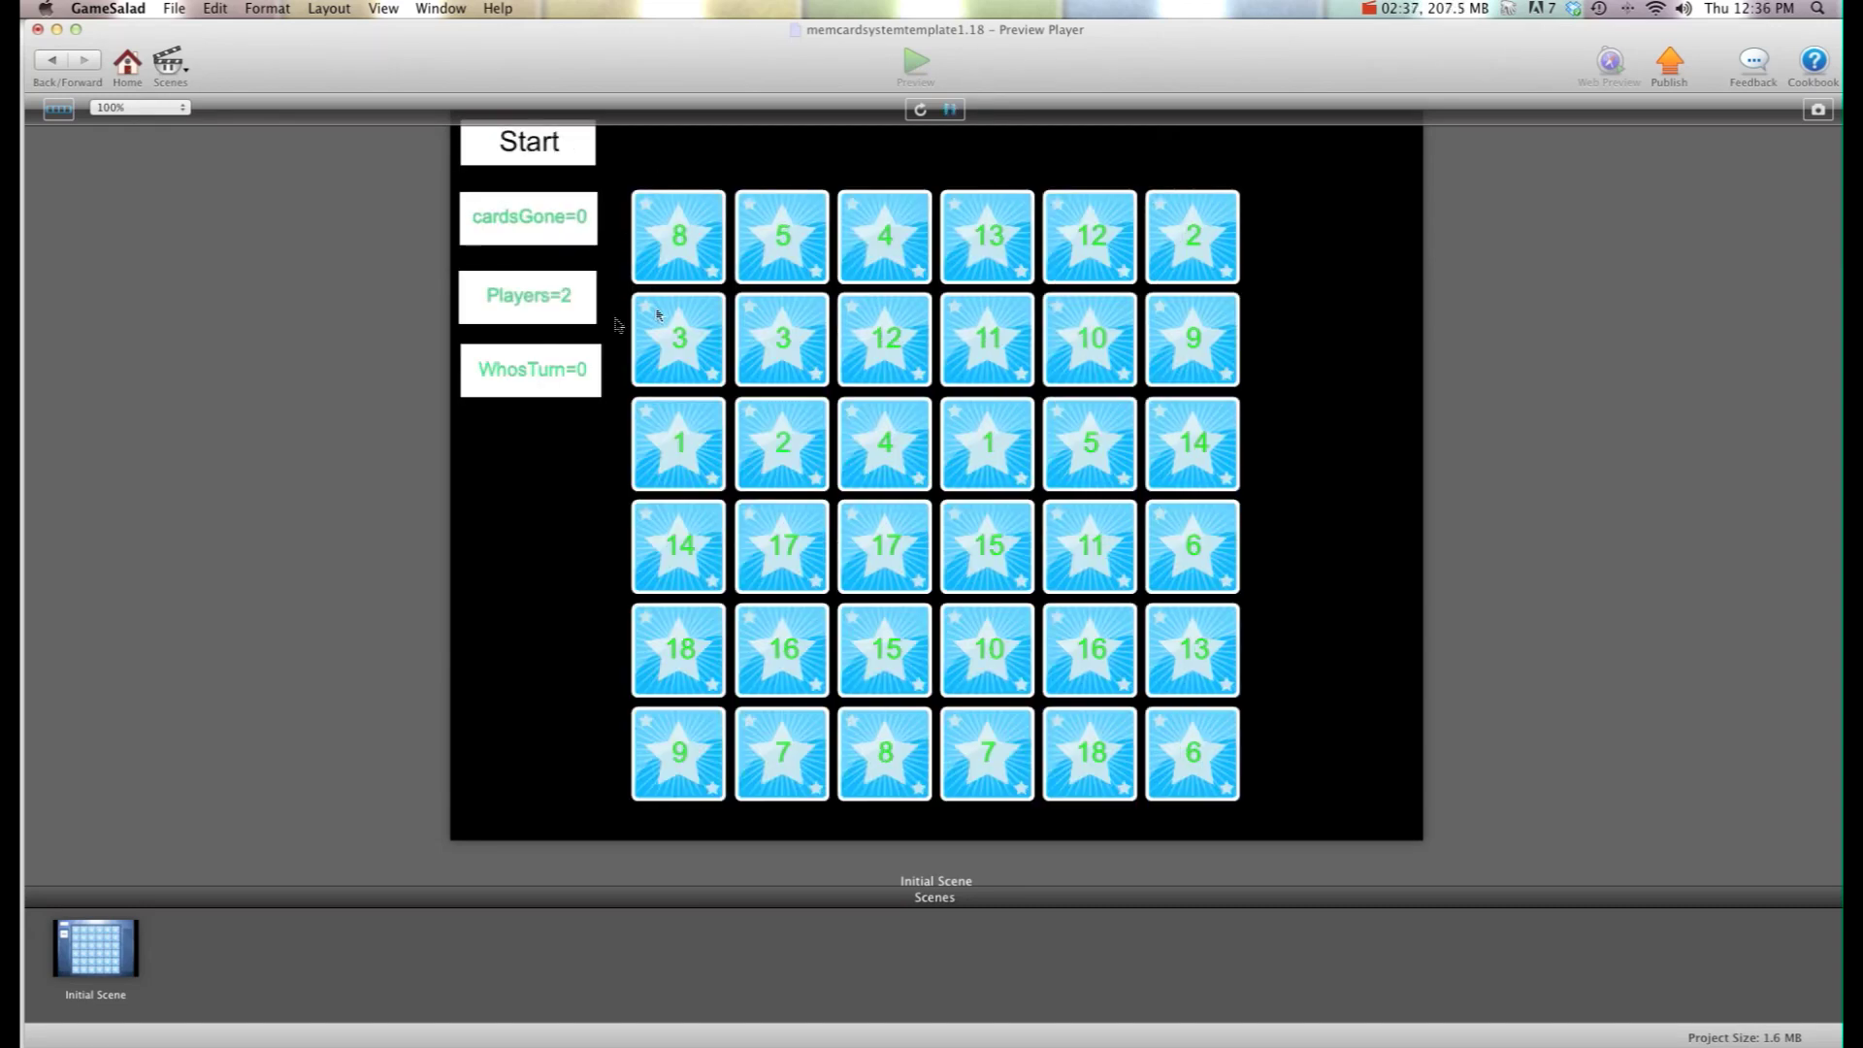
{"action": "left_click", "coordinate": [676, 358]}
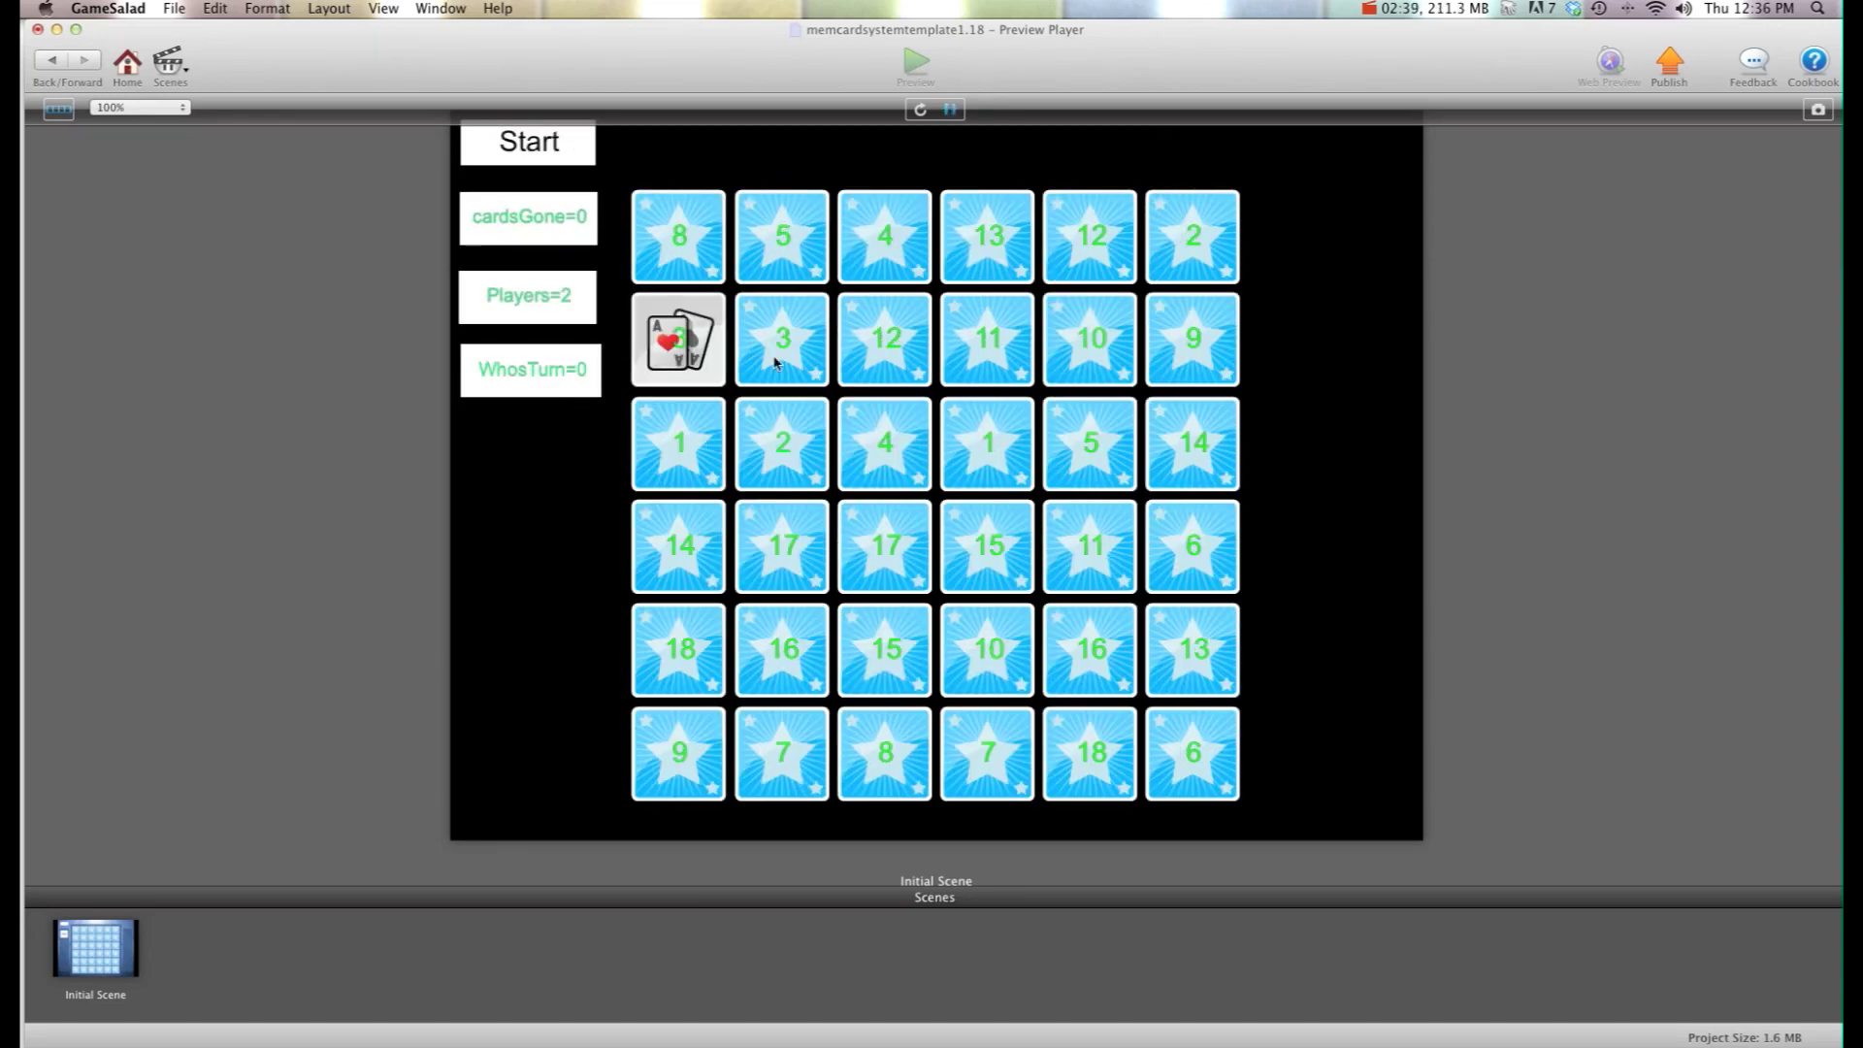
{"action": "left_click", "coordinate": [776, 362]}
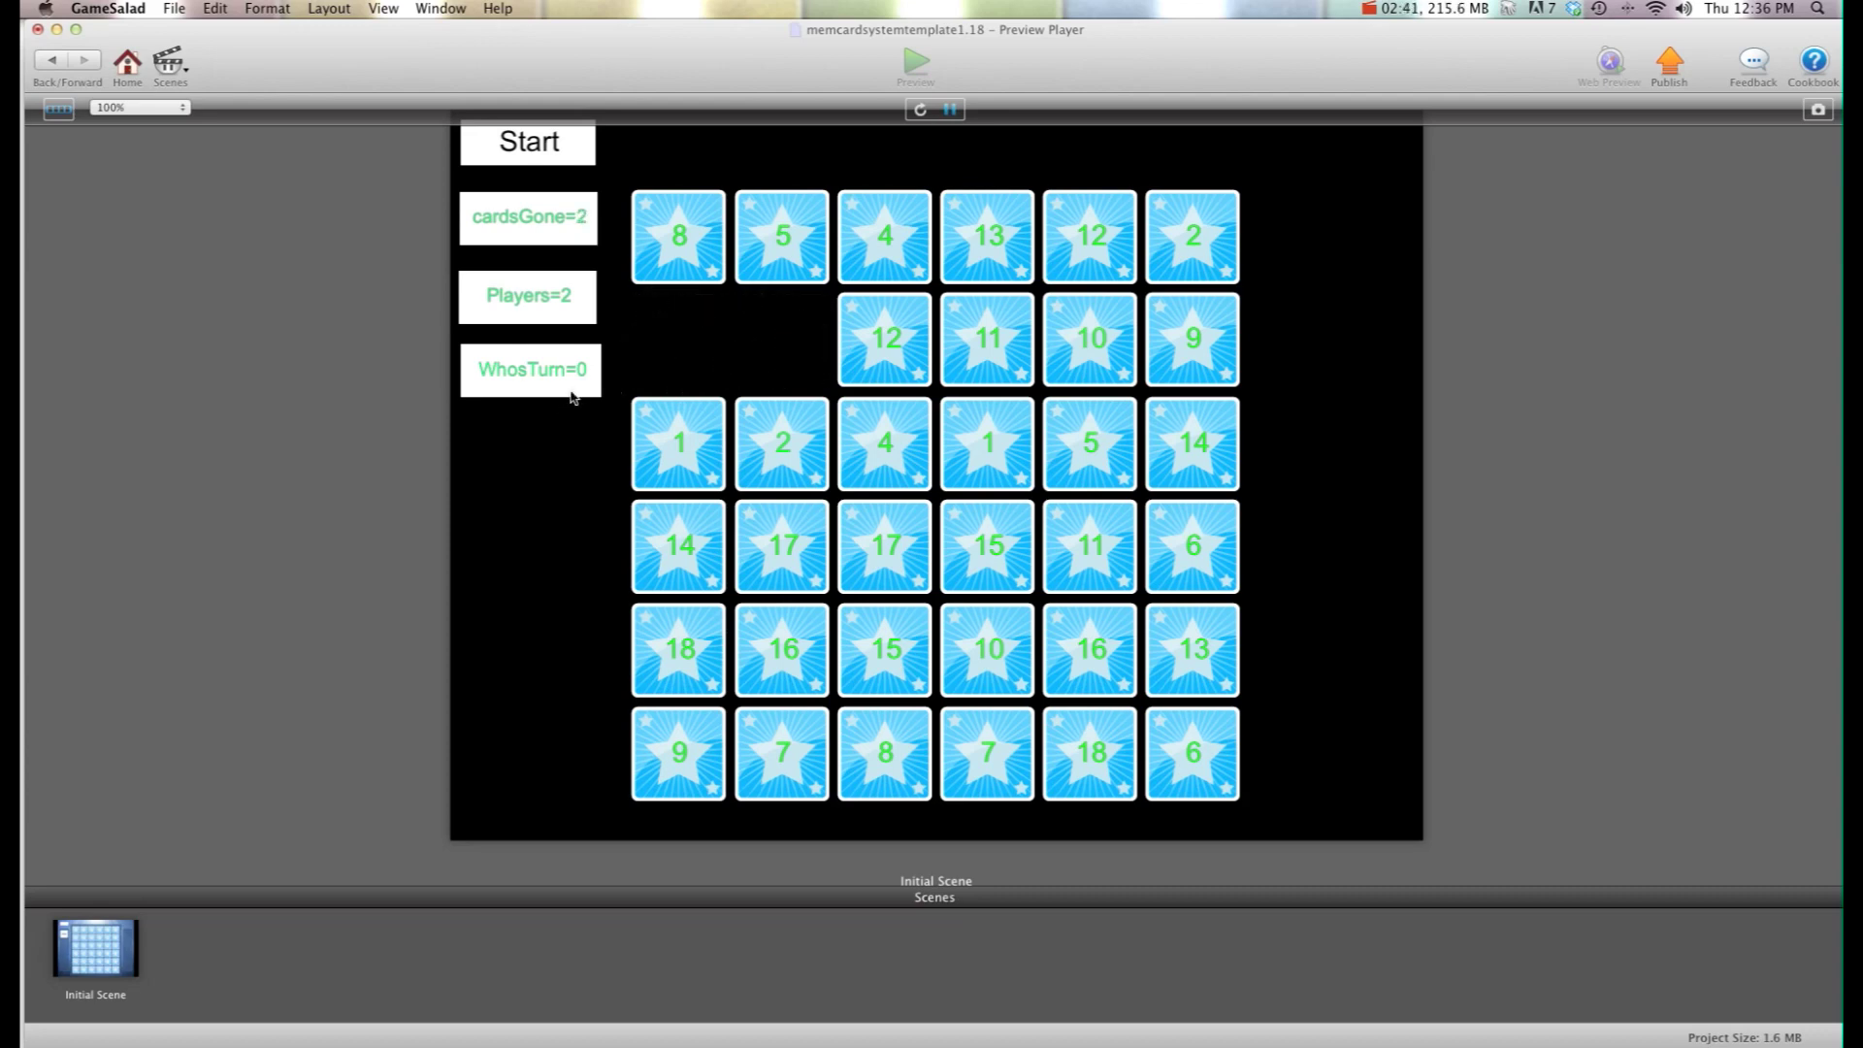
Step: Flip three mismatched 1-and-2 pairs to pass turns, then close the preview
{"action": "left_click", "coordinate": [687, 427]}
{"action": "left_click", "coordinate": [825, 419]}
{"action": "left_click", "coordinate": [685, 459]}
{"action": "left_click", "coordinate": [788, 448]}
{"action": "left_click", "coordinate": [717, 479]}
{"action": "left_click", "coordinate": [797, 480]}
{"action": "left_click", "coordinate": [52, 60]}
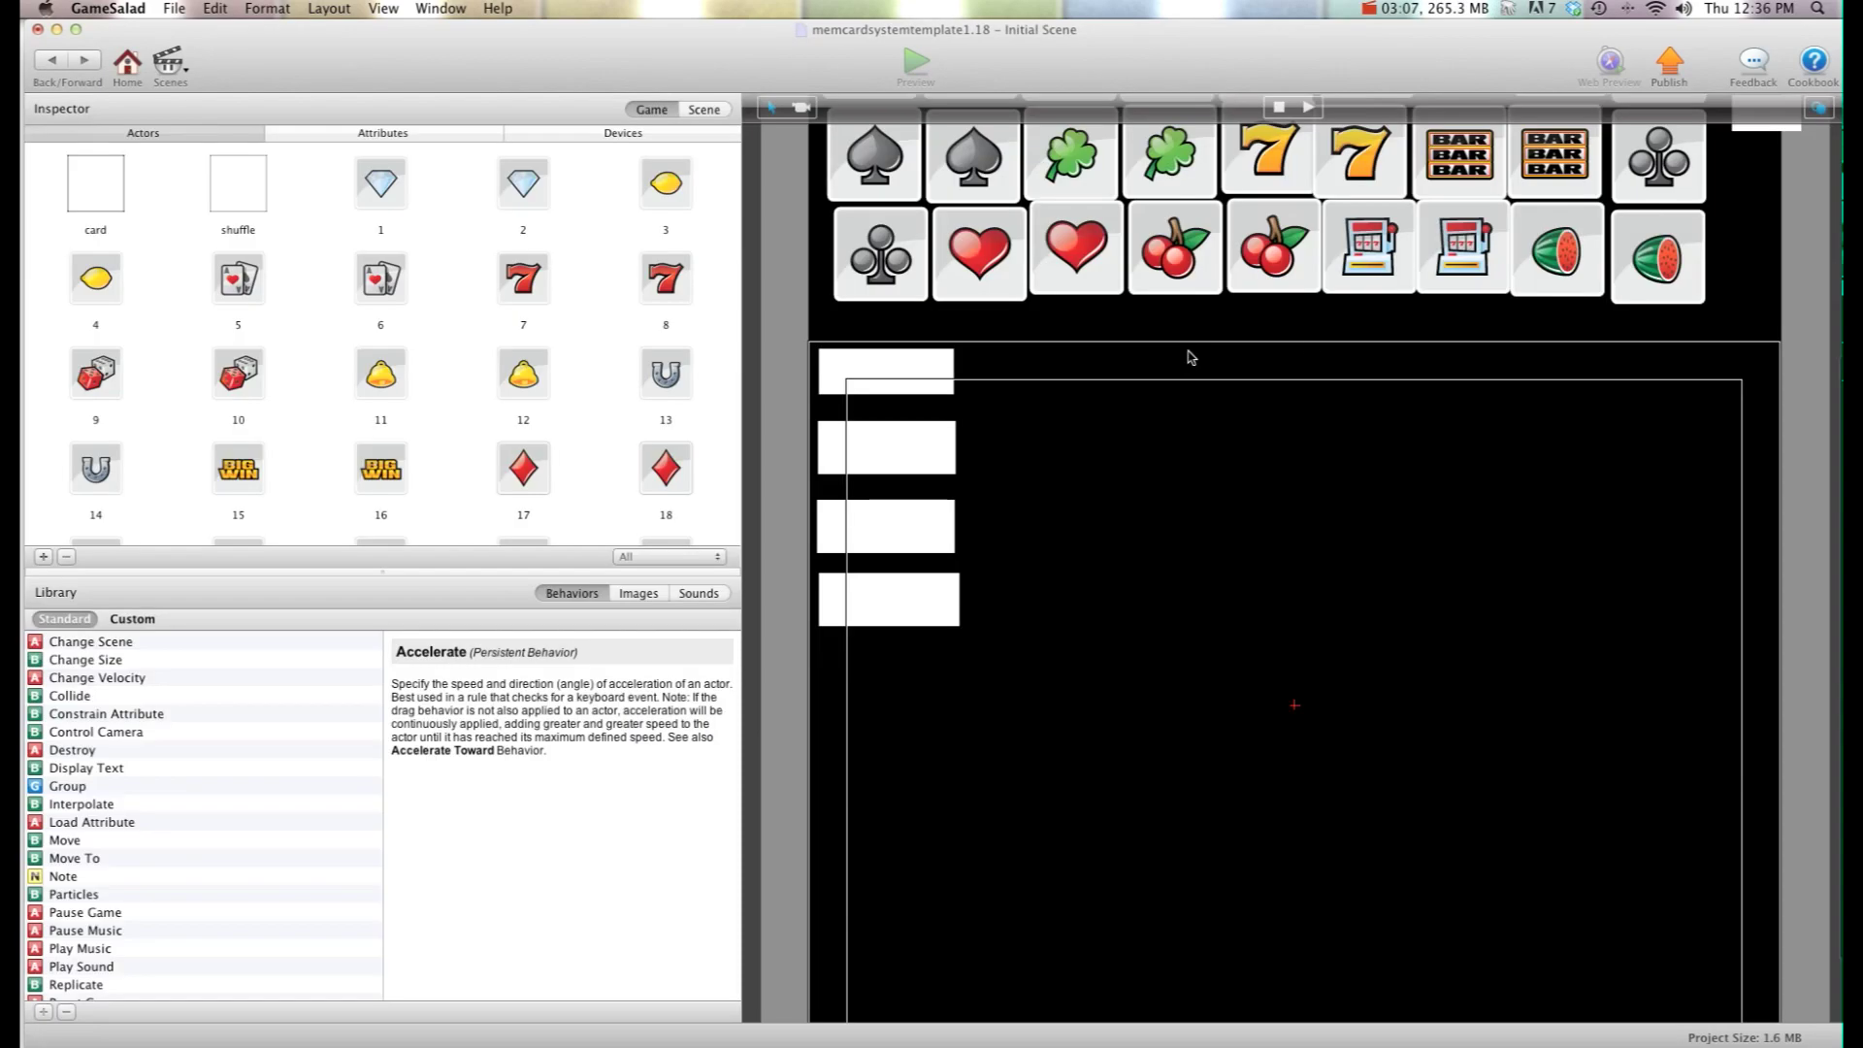
Step: Find the location manager actor in the Actors list and open it for editing
{"action": "scroll", "coordinate": [433, 245], "scroll_direction": "down", "scroll_amount": 5}
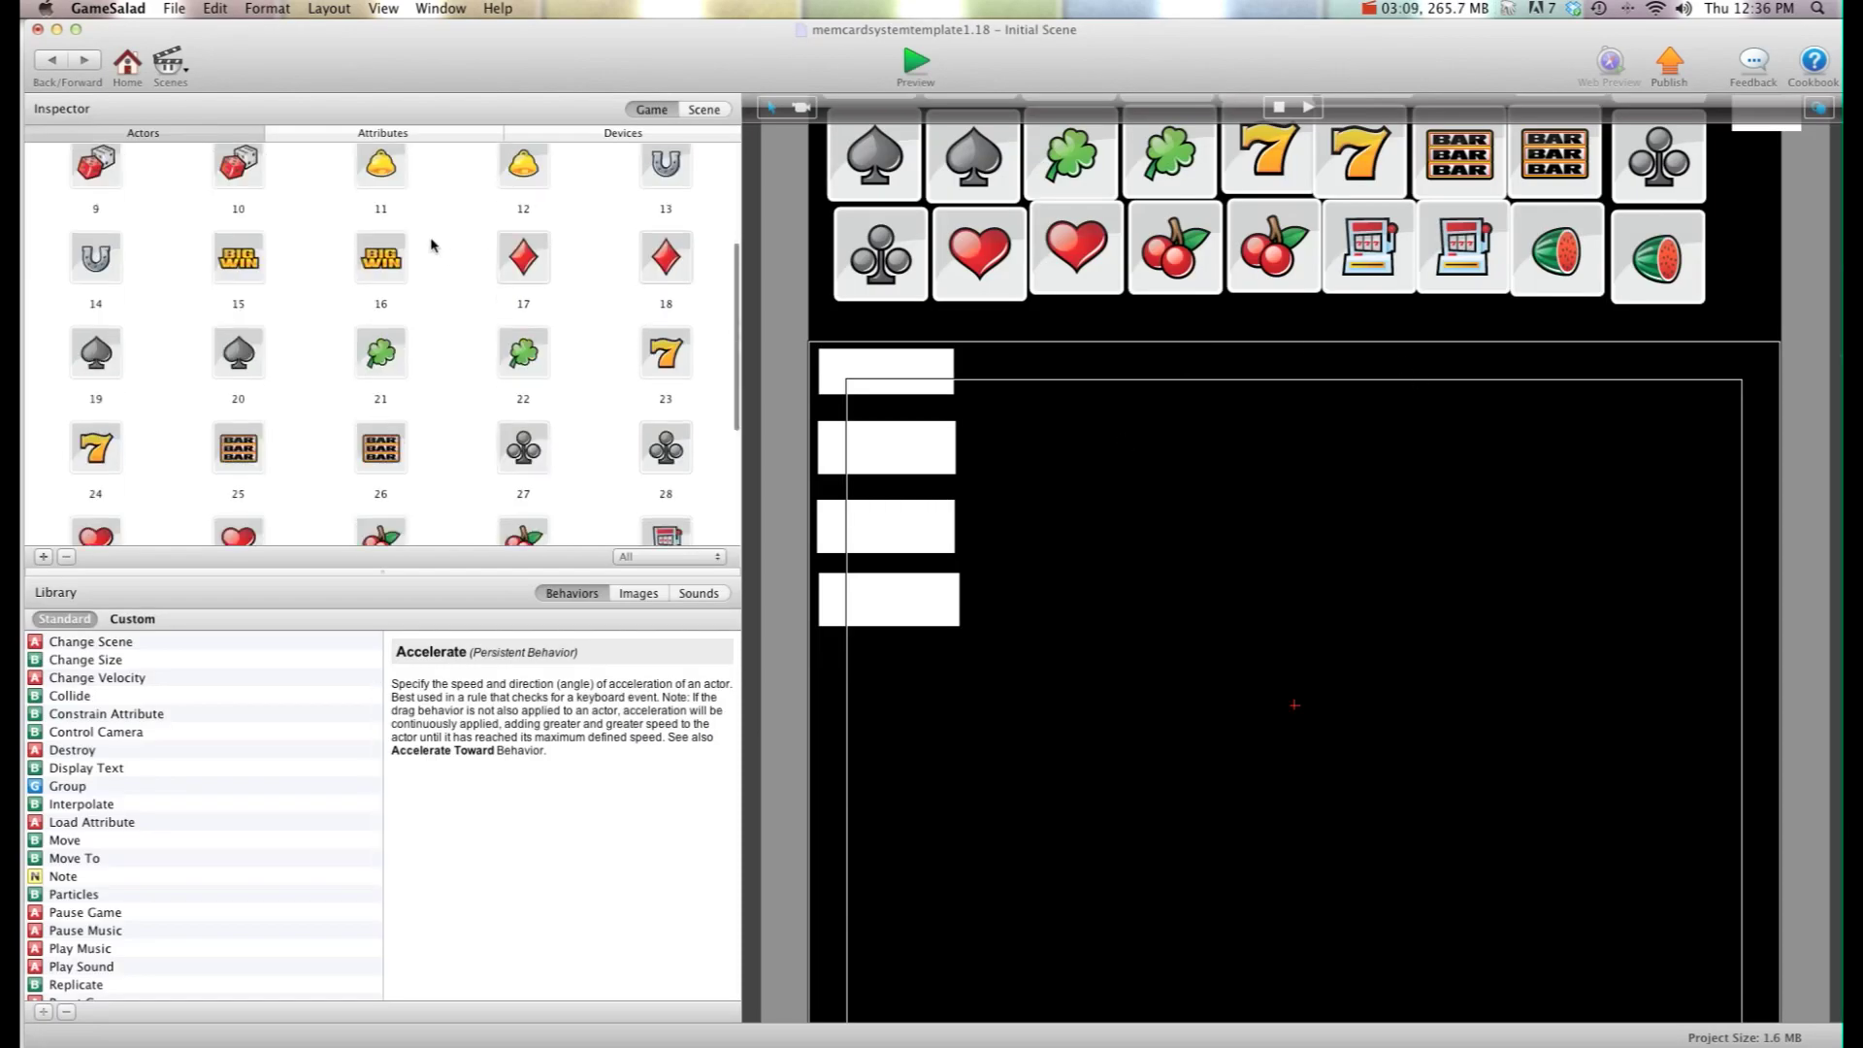
{"action": "left_click", "coordinate": [515, 424]}
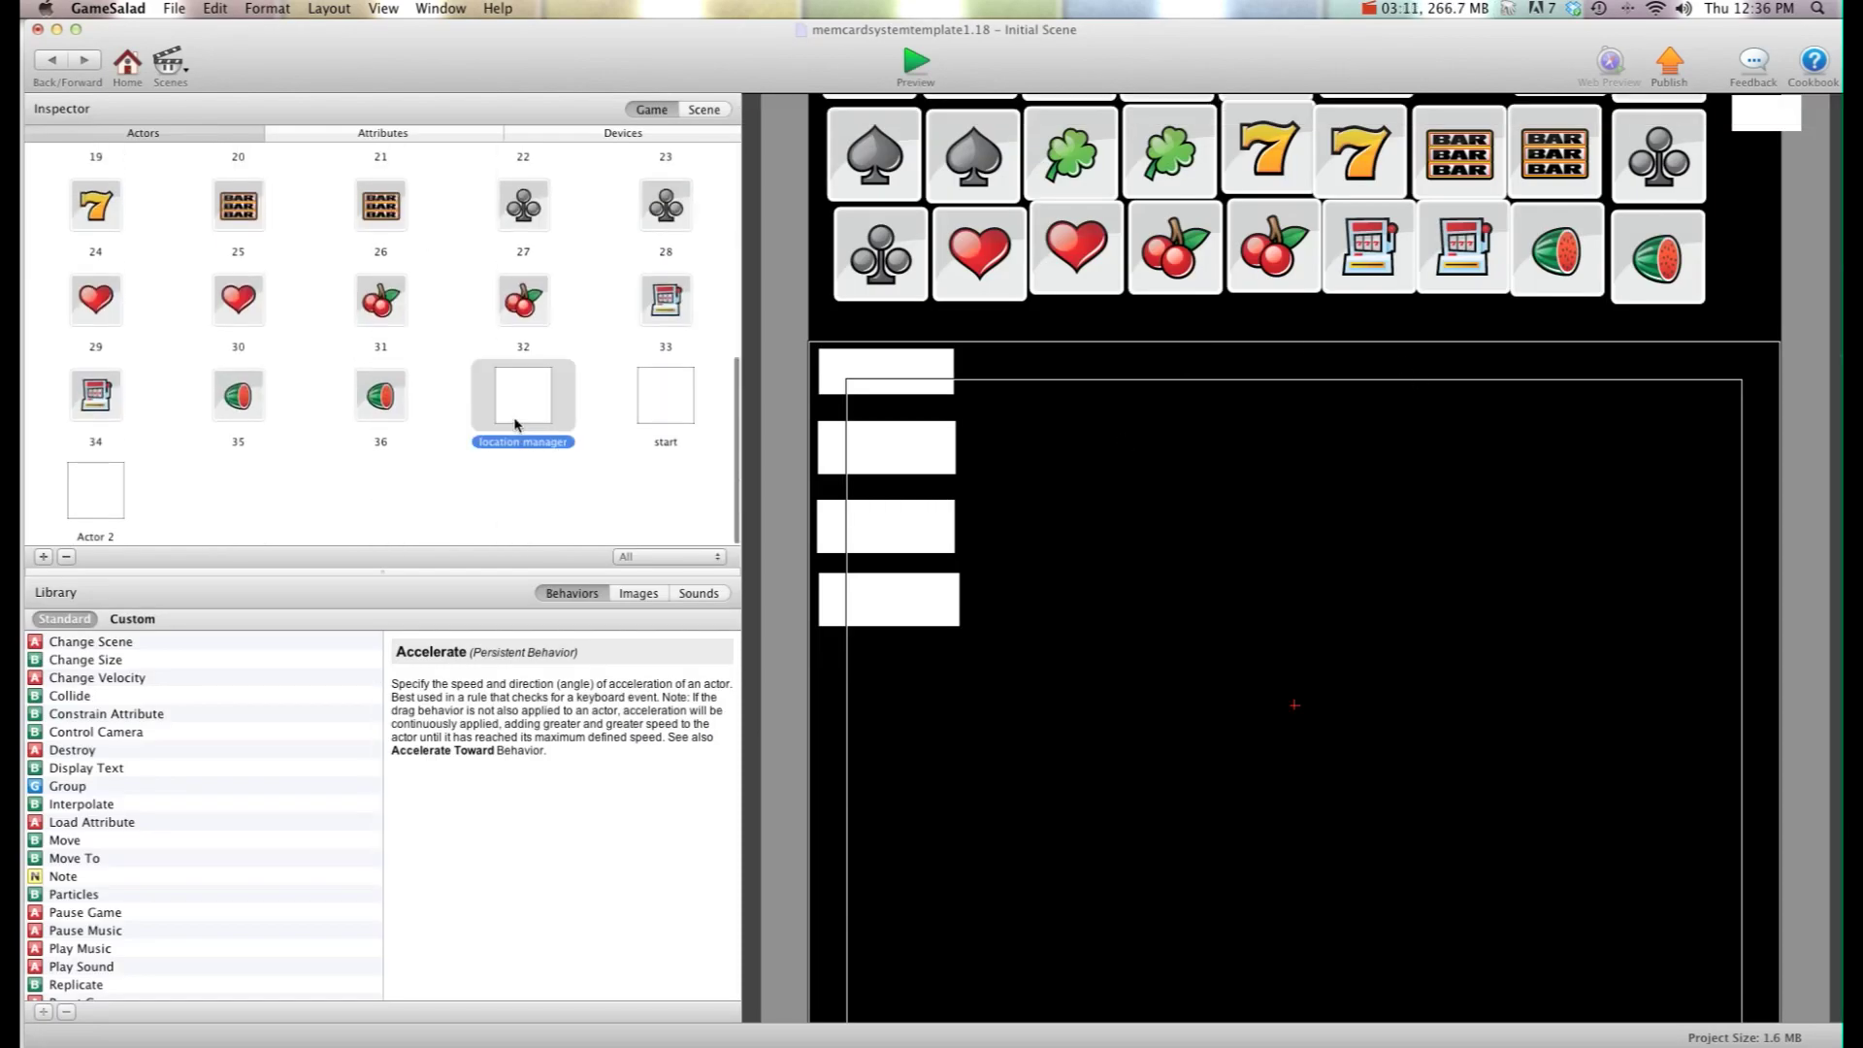
{"action": "double_click", "coordinate": [516, 424]}
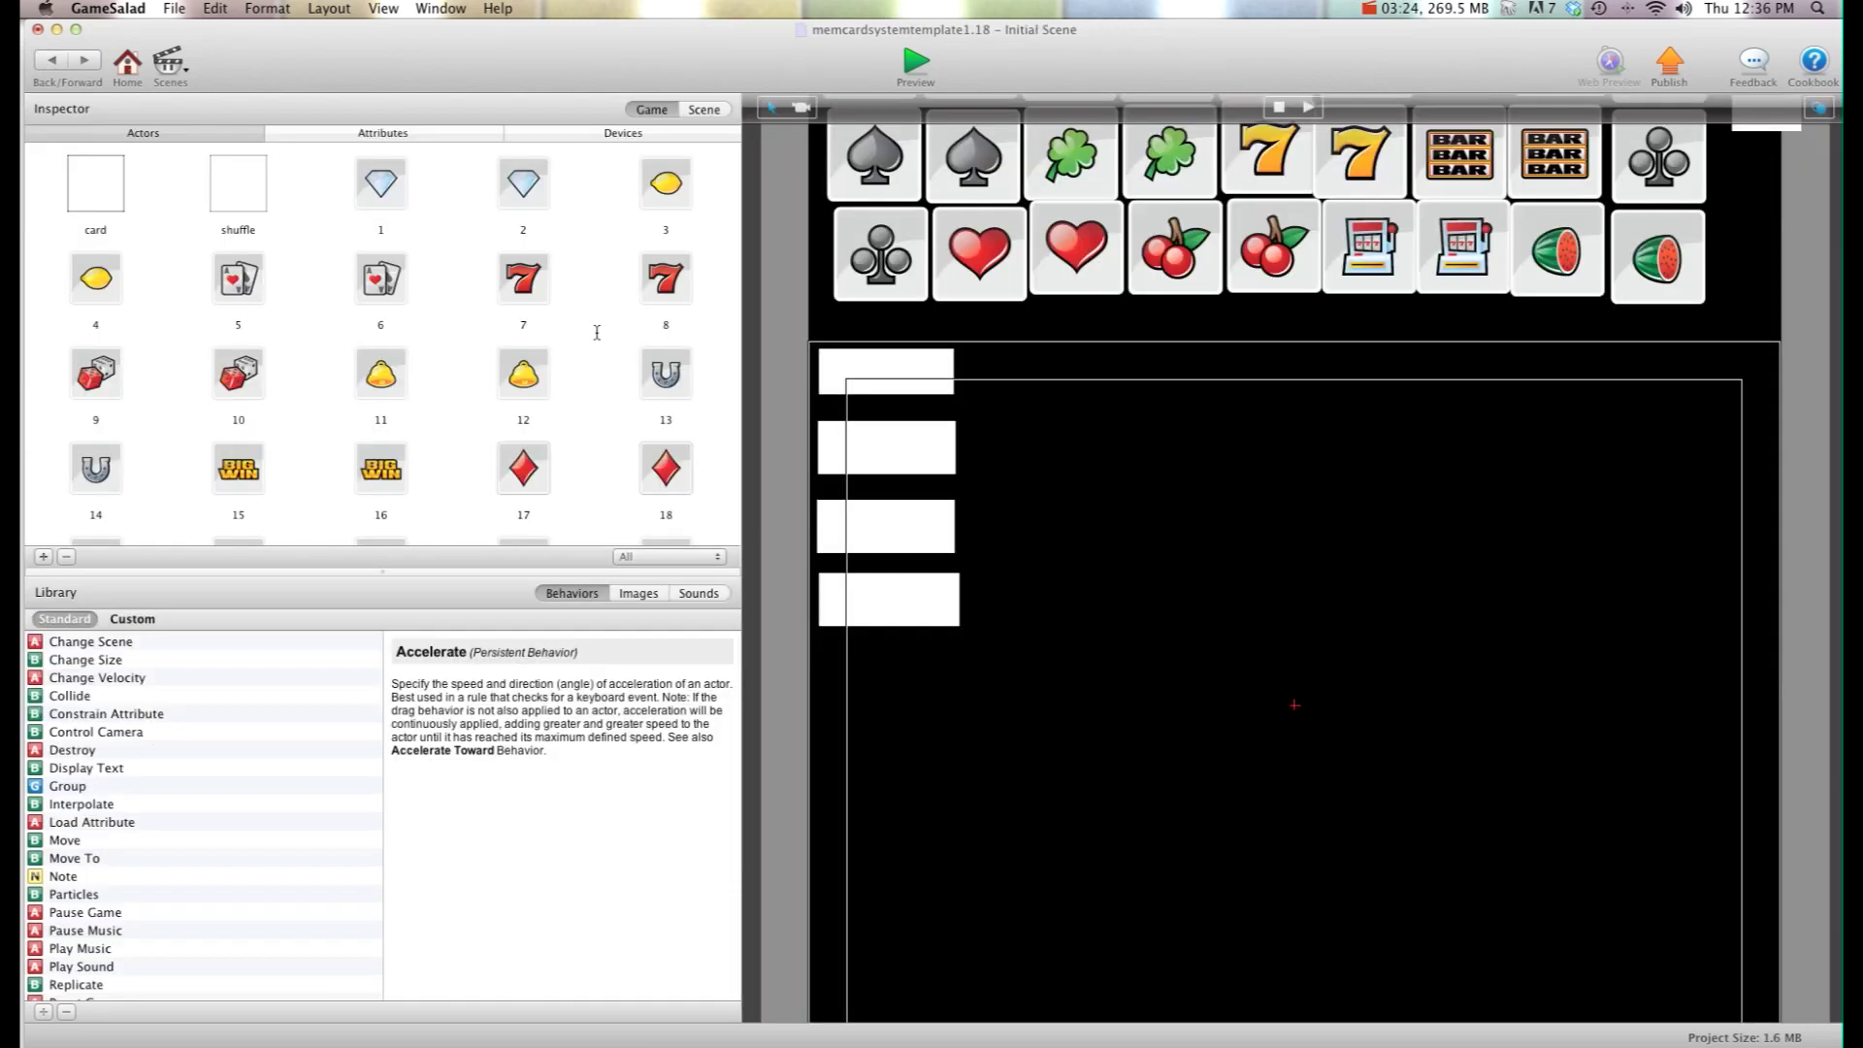
Step: Show the scene attributes (location 1, spot x 241, spot y 636) and scroll the 36-card grid into view
{"action": "left_click", "coordinate": [432, 133]}
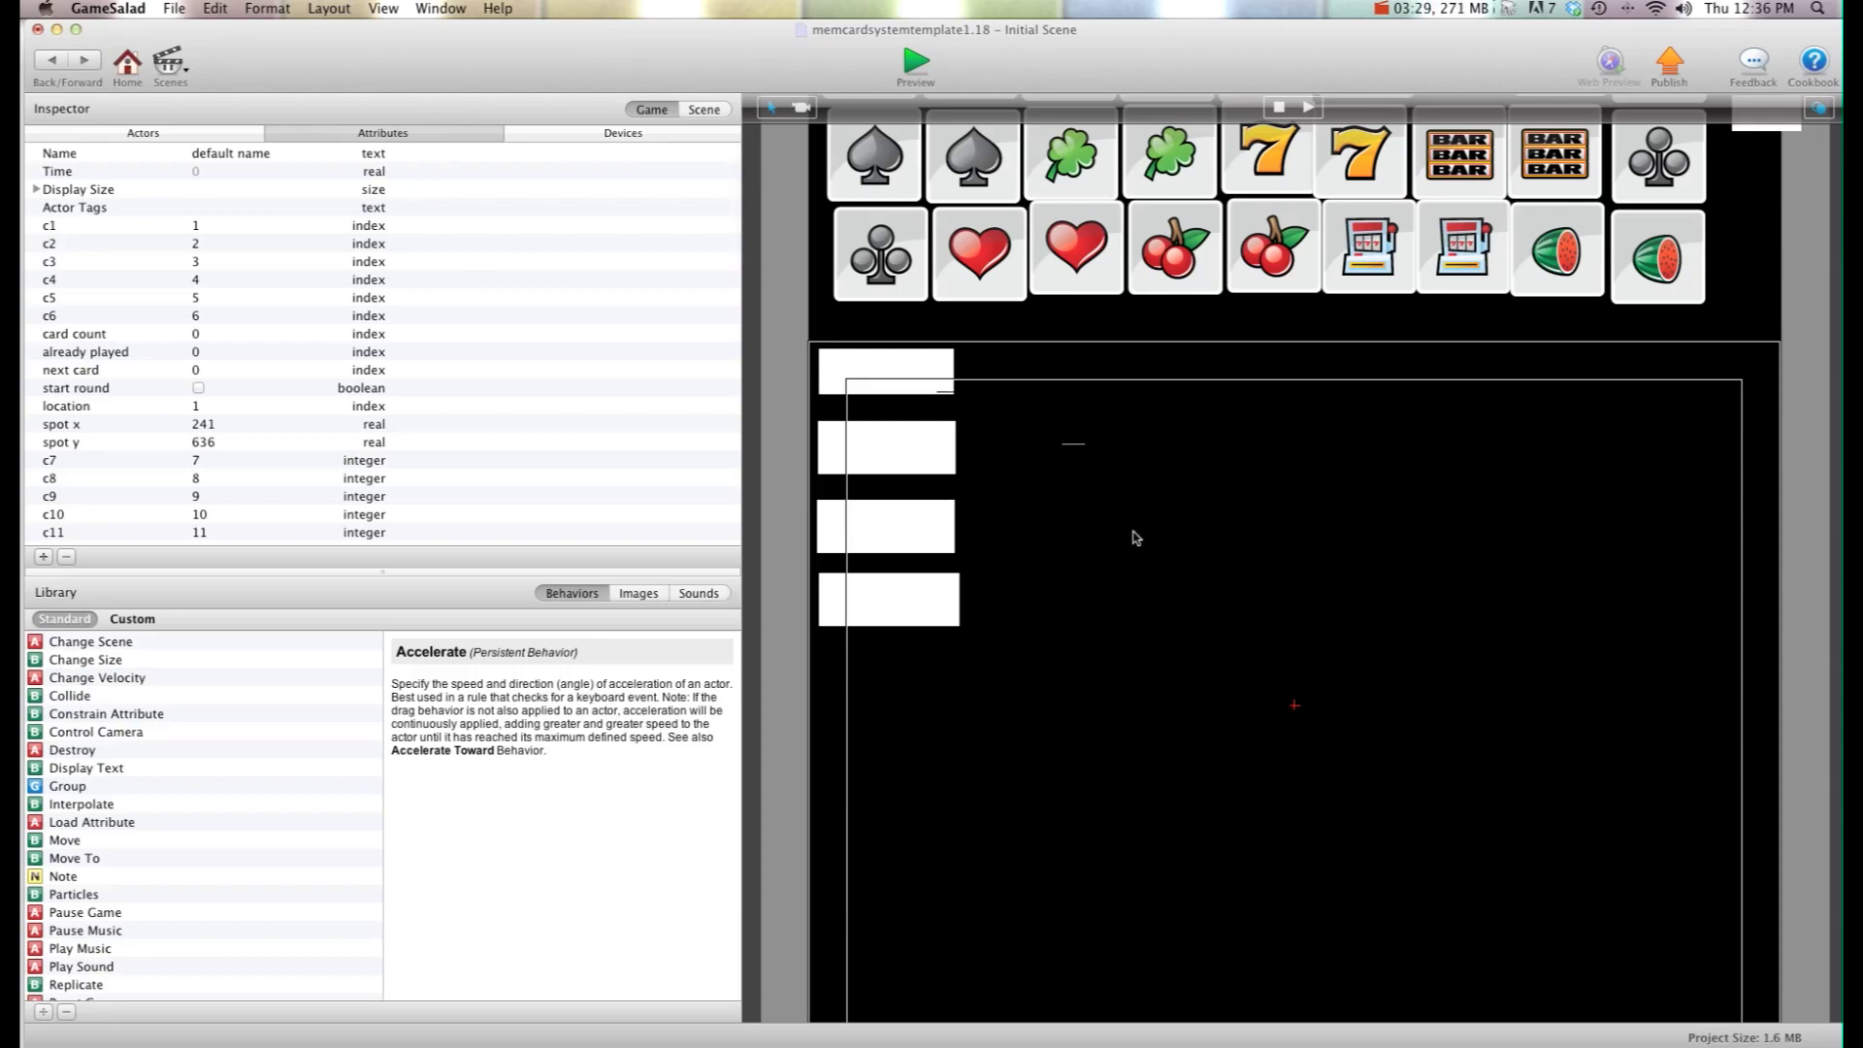
{"action": "scroll", "coordinate": [1130, 524], "scroll_direction": "up", "scroll_amount": 10}
{"action": "scroll", "coordinate": [1368, 524], "scroll_direction": "down", "scroll_amount": 9}
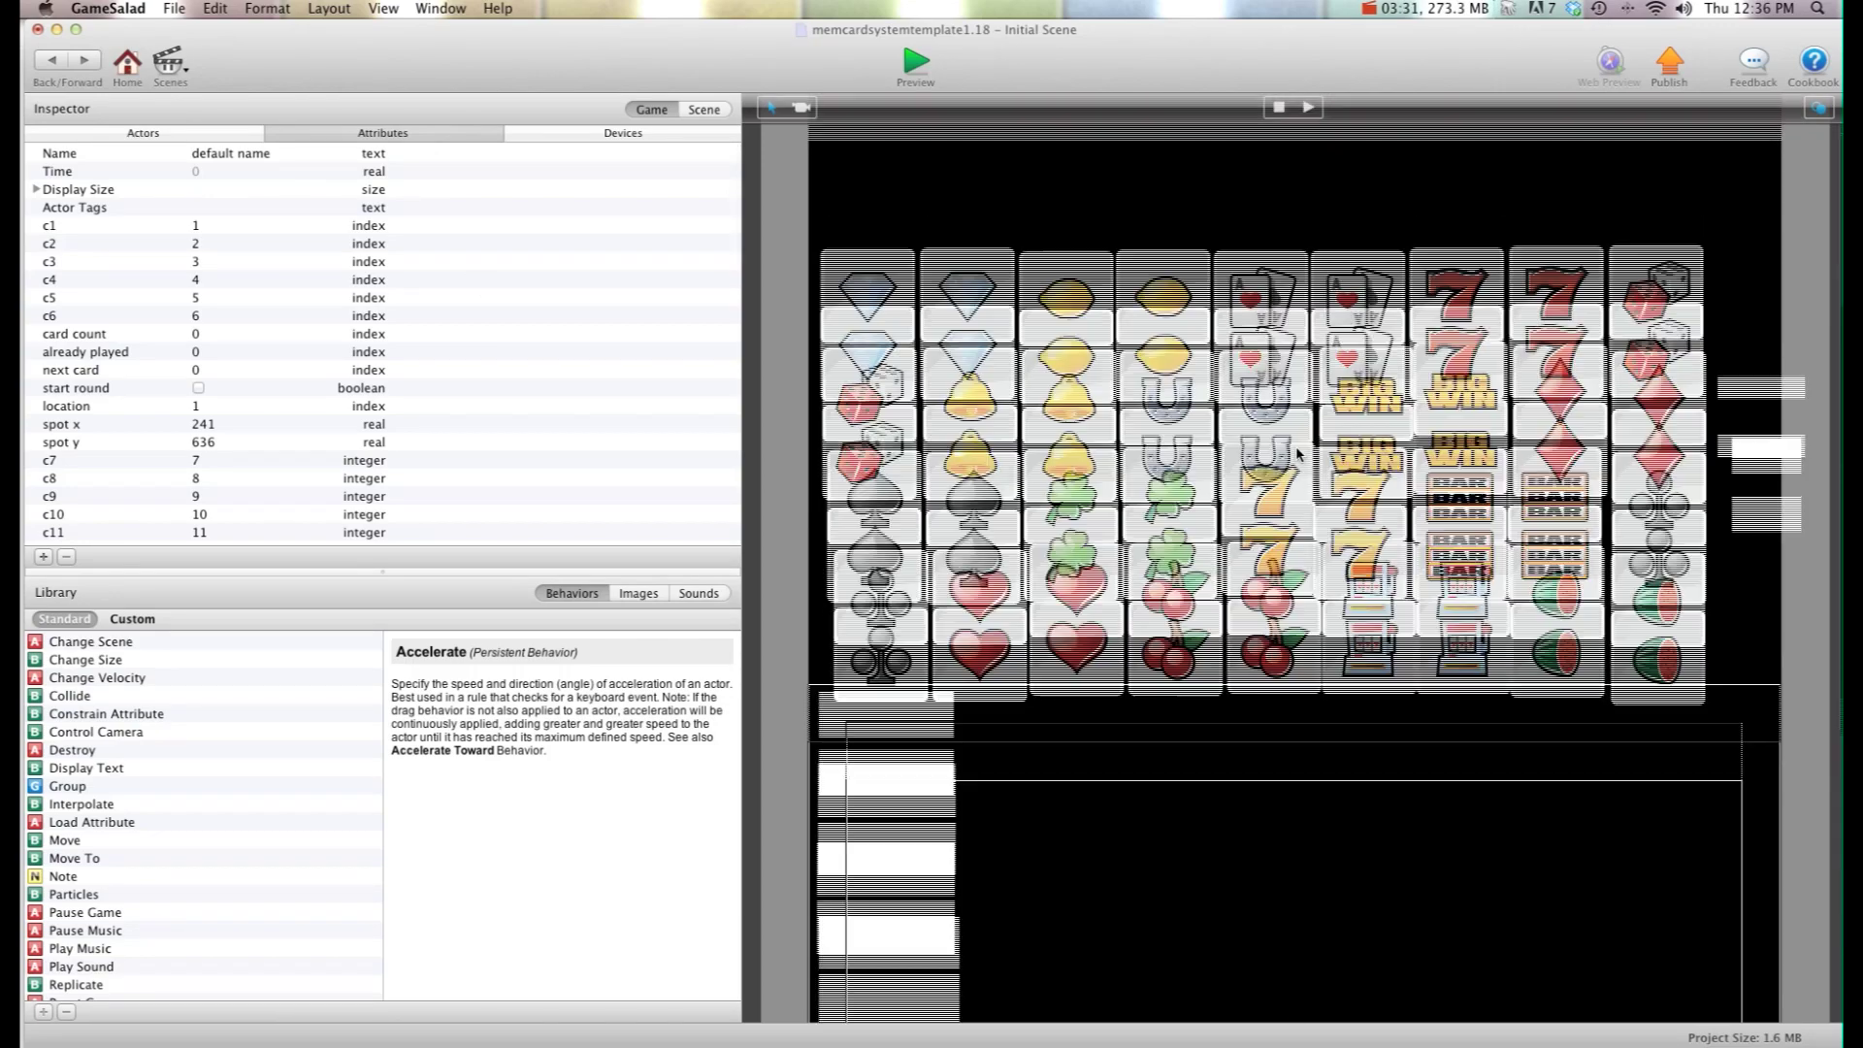
{"action": "scroll", "coordinate": [1446, 604], "scroll_direction": "down", "scroll_amount": 3}
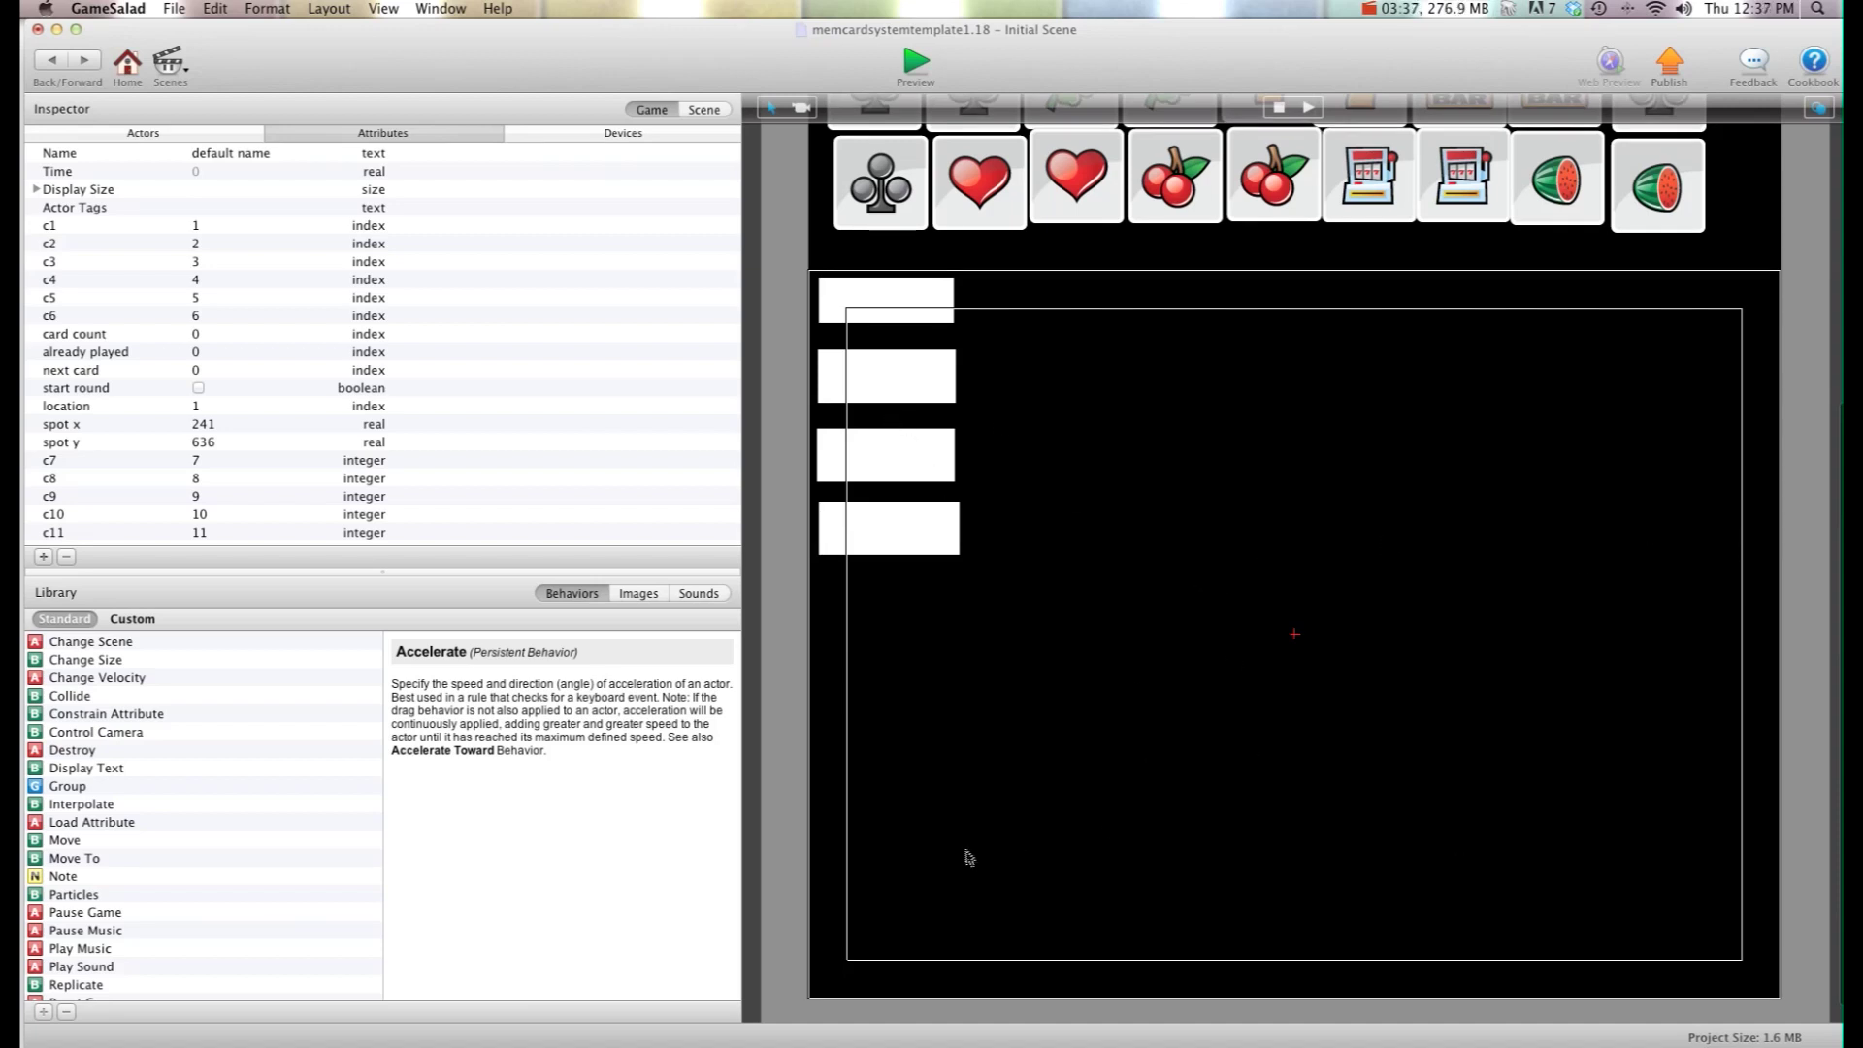
{"action": "scroll", "coordinate": [1423, 747], "scroll_direction": "up", "scroll_amount": 3}
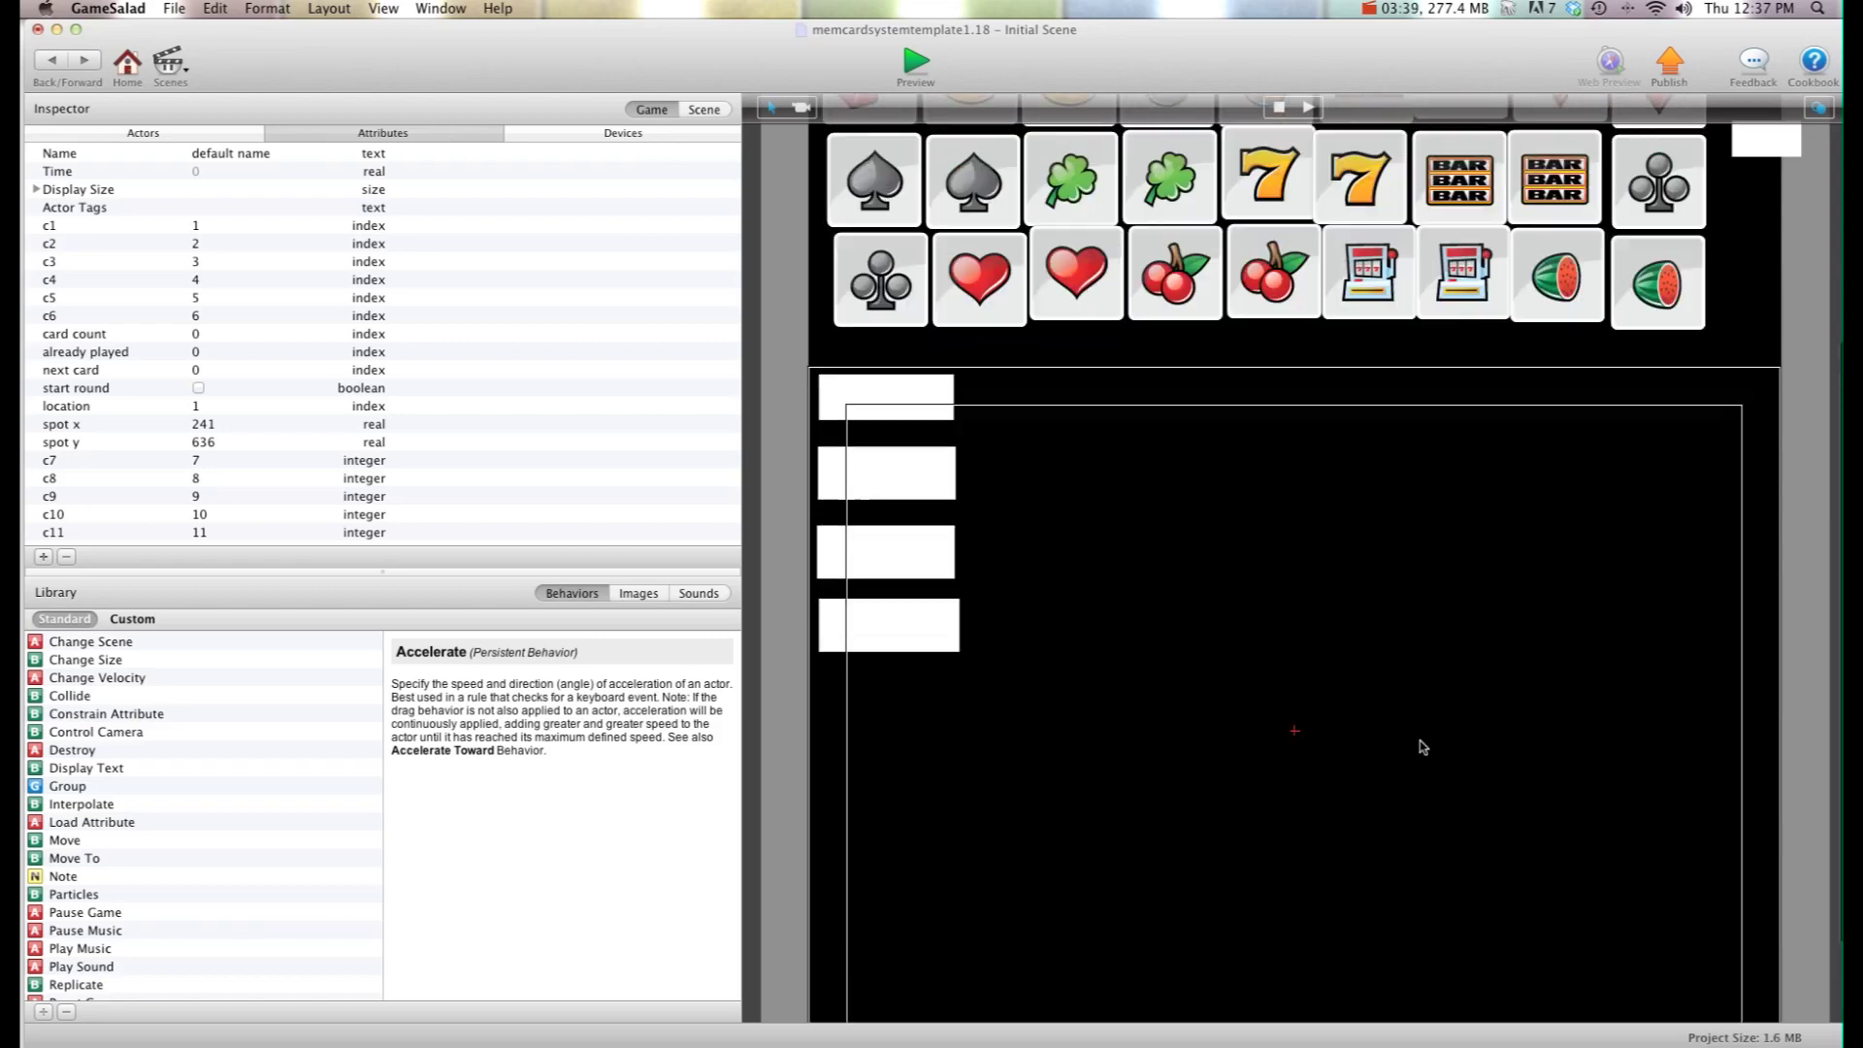
{"action": "scroll", "coordinate": [1422, 747], "scroll_direction": "up", "scroll_amount": 5}
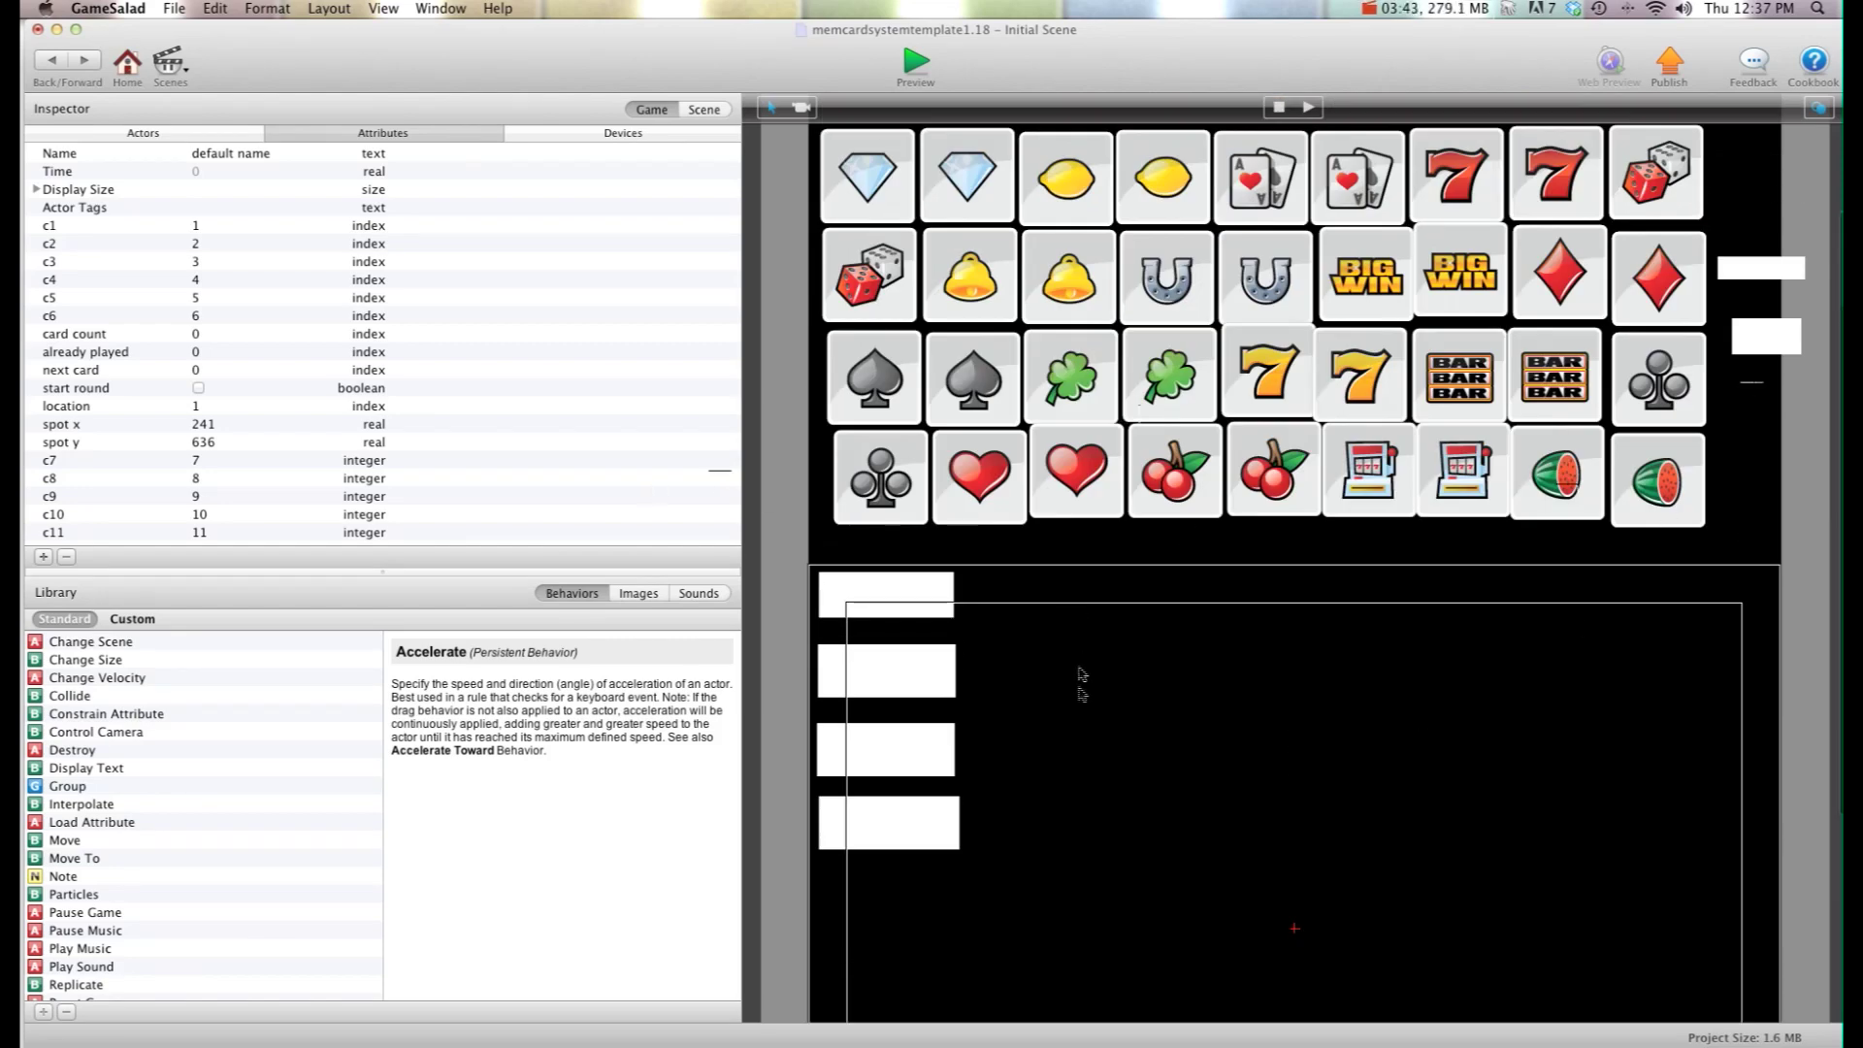
{"action": "scroll", "coordinate": [1076, 708], "scroll_direction": "down", "scroll_amount": 2}
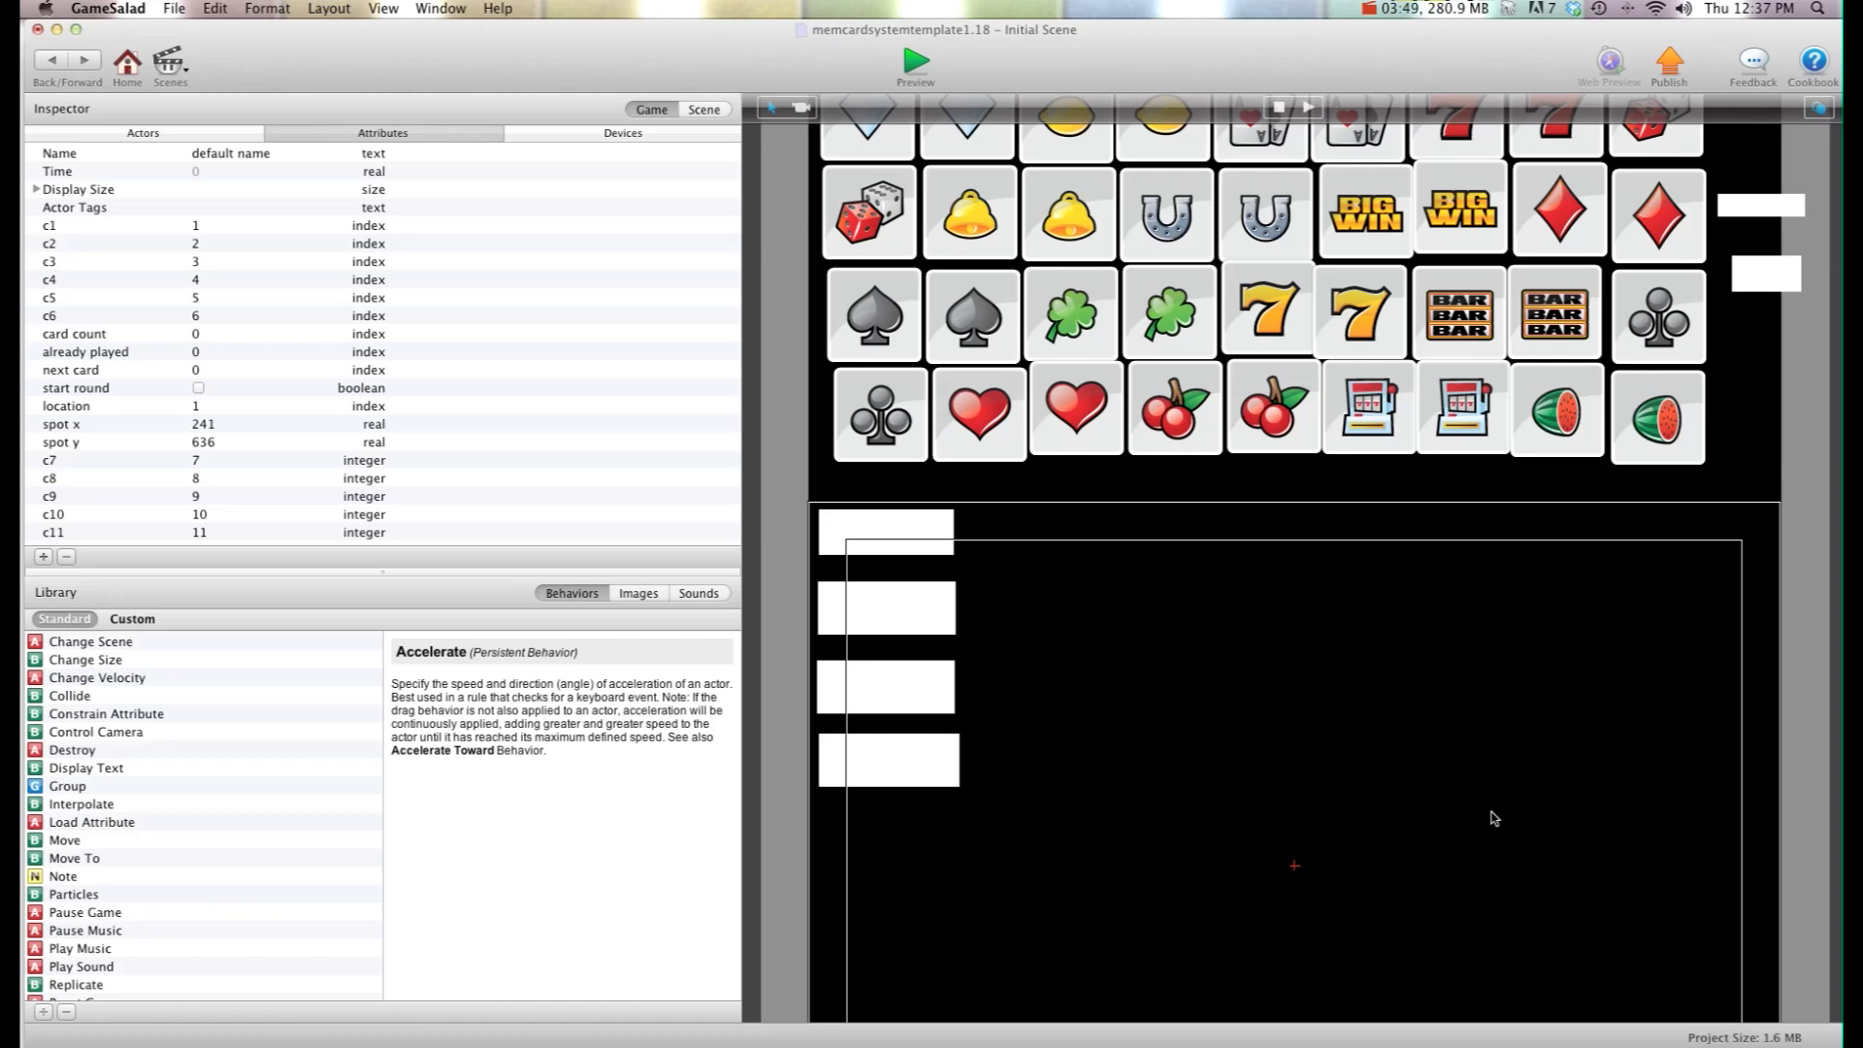
{"action": "scroll", "coordinate": [1312, 749], "scroll_direction": "up", "scroll_amount": 5}
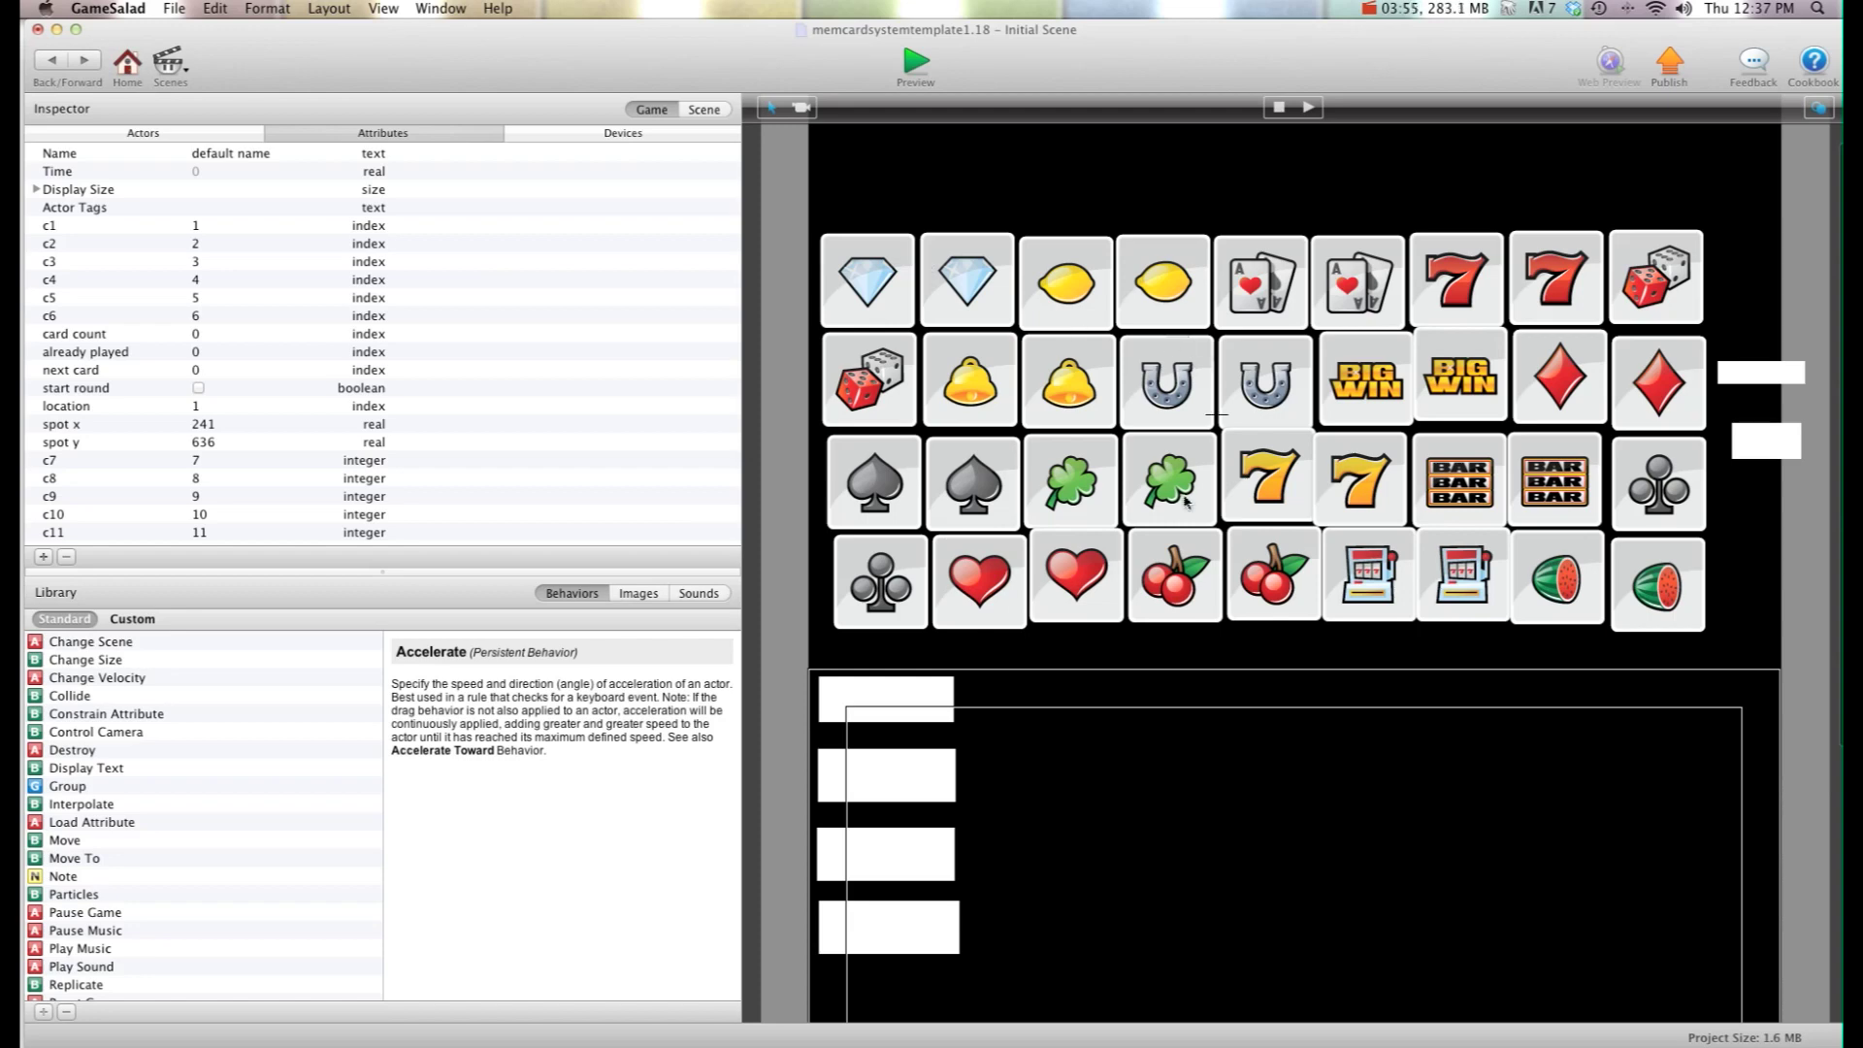
{"action": "scroll", "coordinate": [1159, 784], "scroll_direction": "down", "scroll_amount": 2}
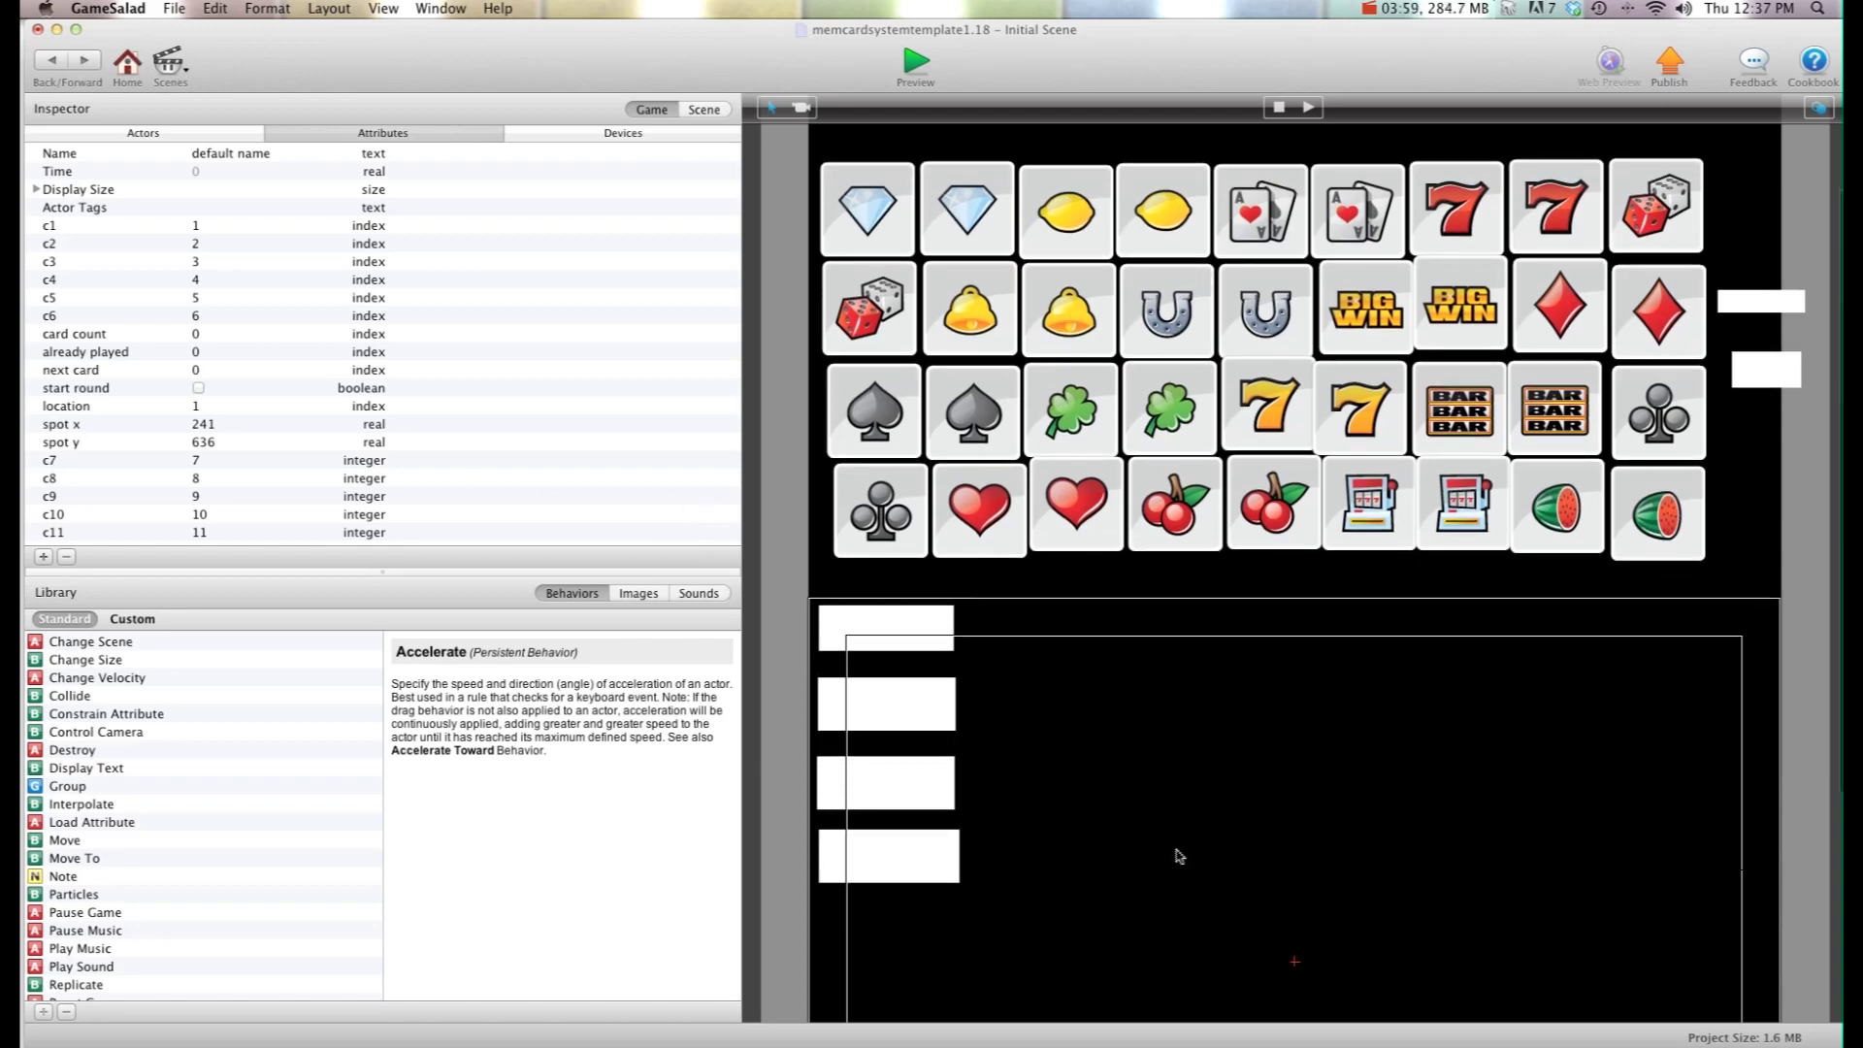
{"action": "scroll", "coordinate": [1177, 856], "scroll_direction": "down", "scroll_amount": 1}
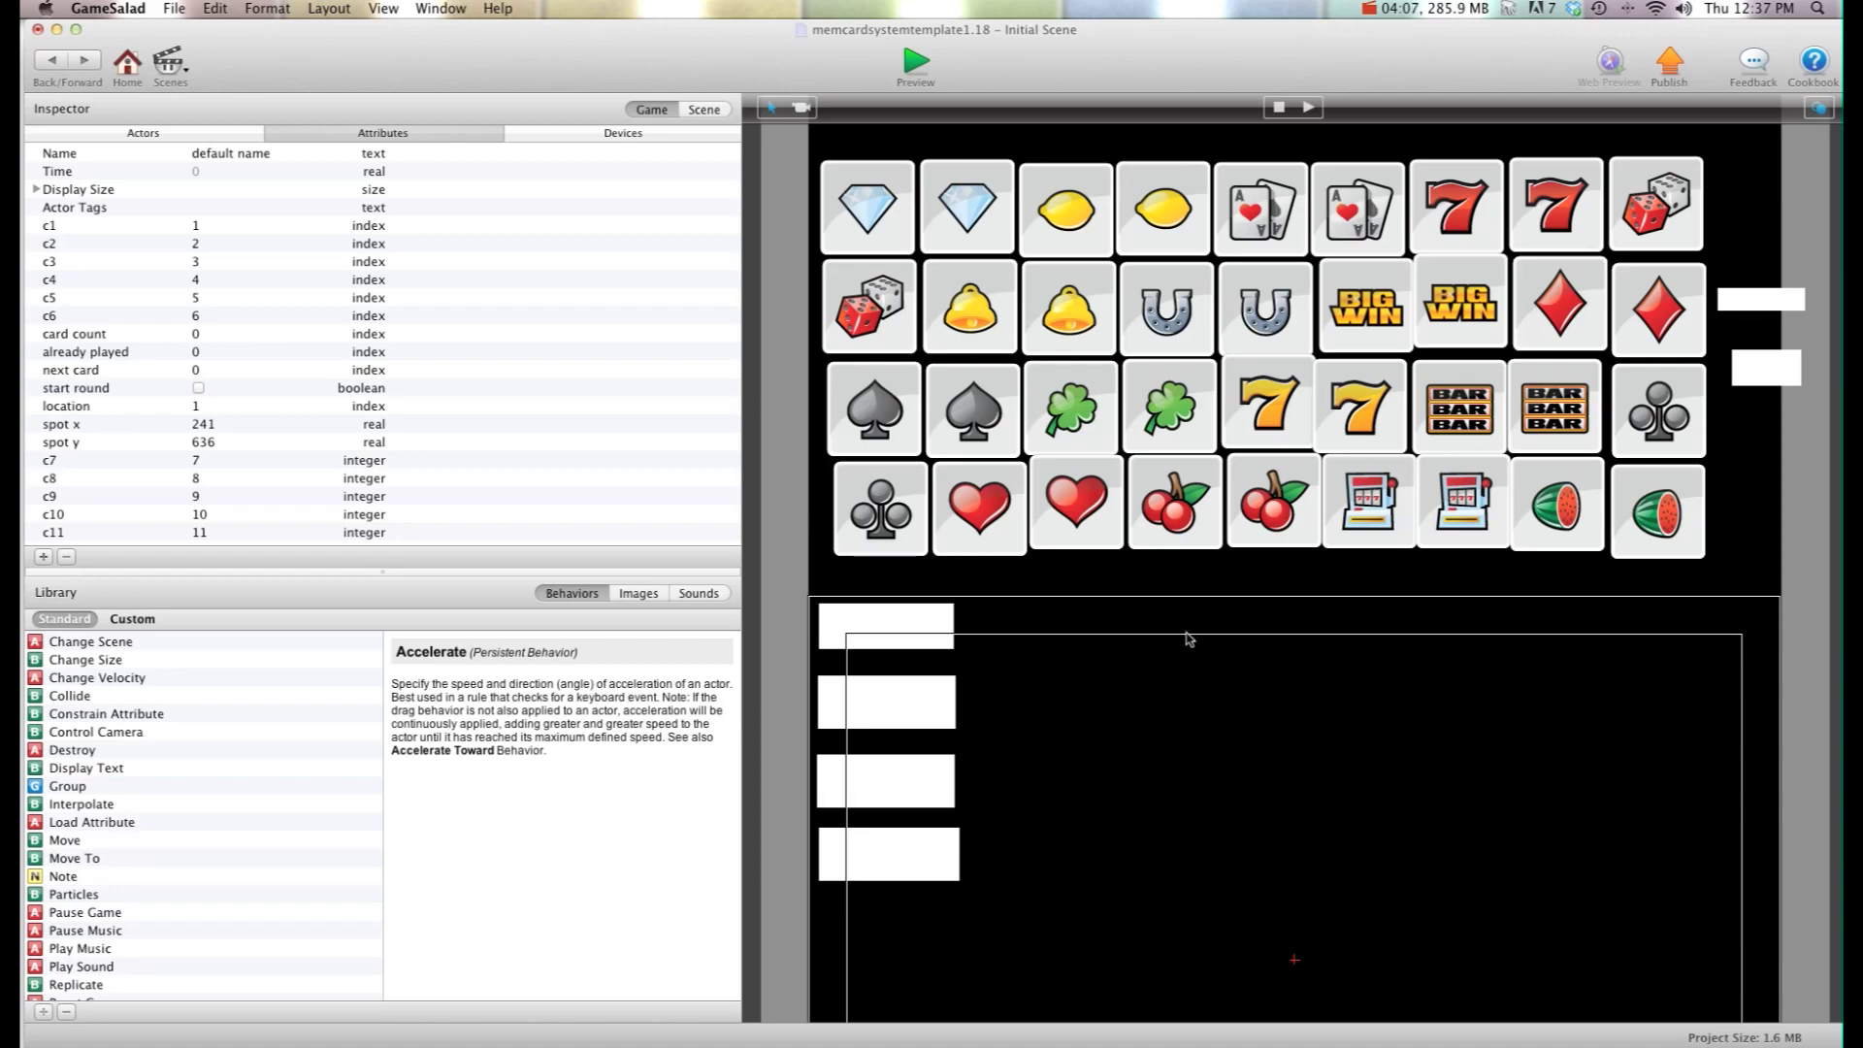
{"action": "scroll", "coordinate": [1189, 638], "scroll_direction": "down", "scroll_amount": 2}
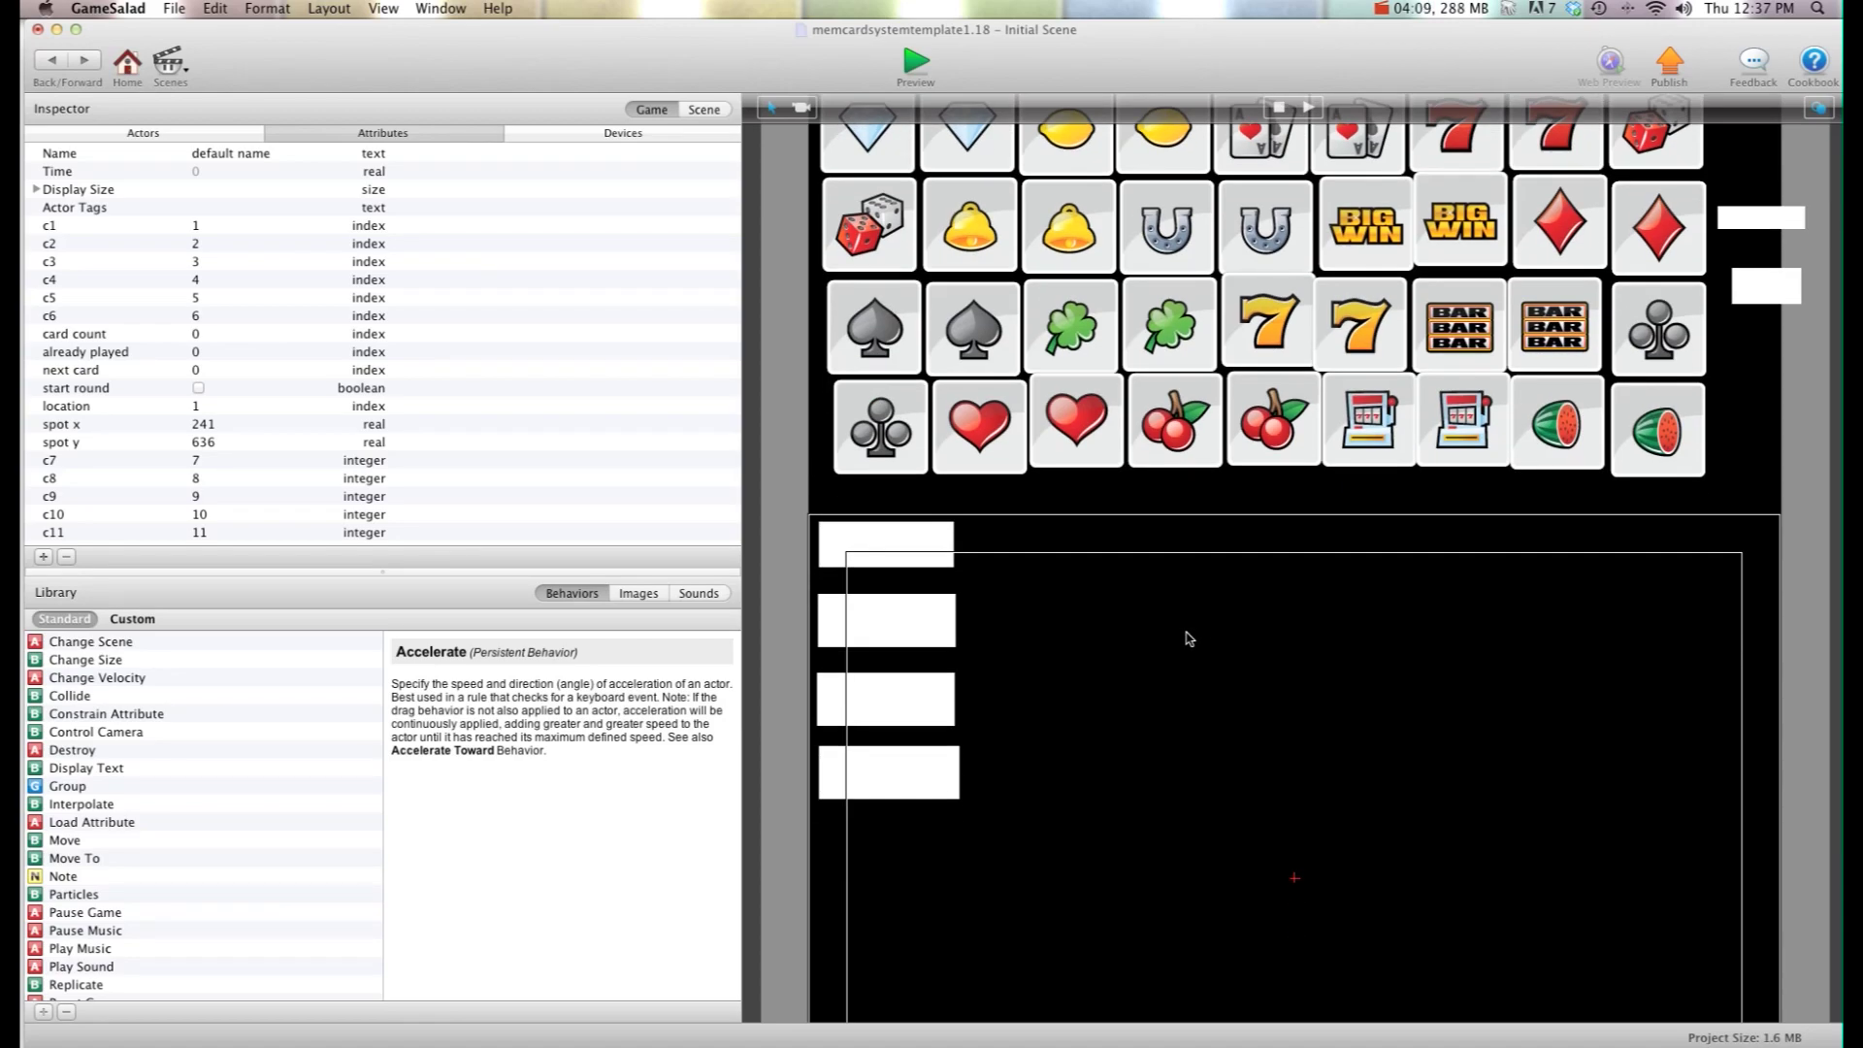